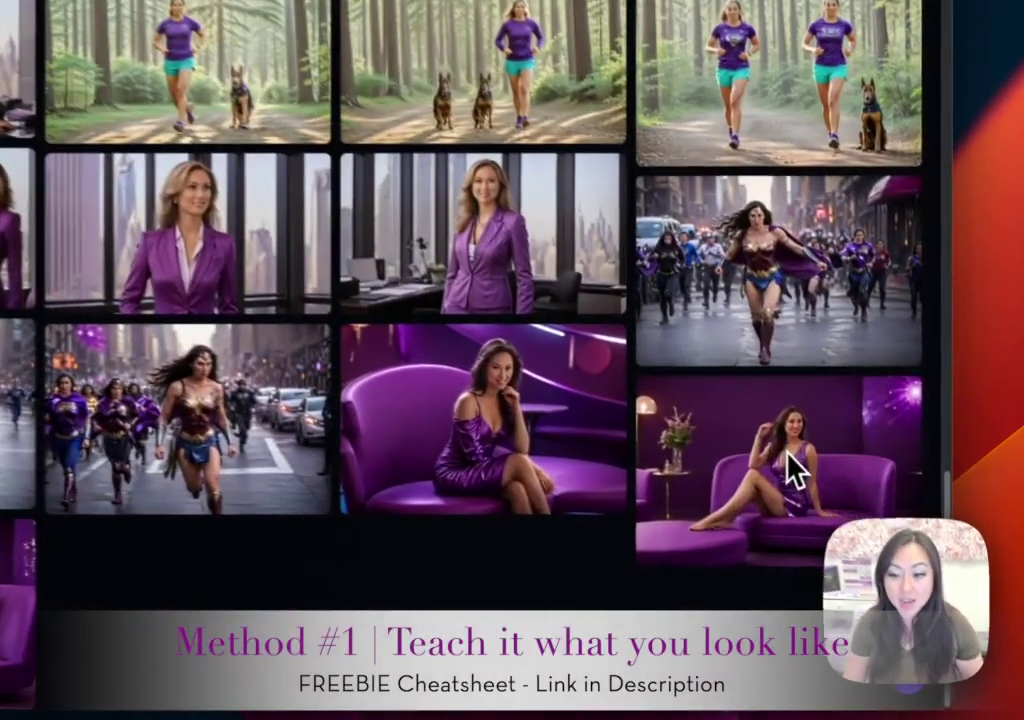
- View the generated image of the woman on the purple lounge beside the lamp and flower vase at full size
mouse_move(709, 494)
left_click(776, 458)
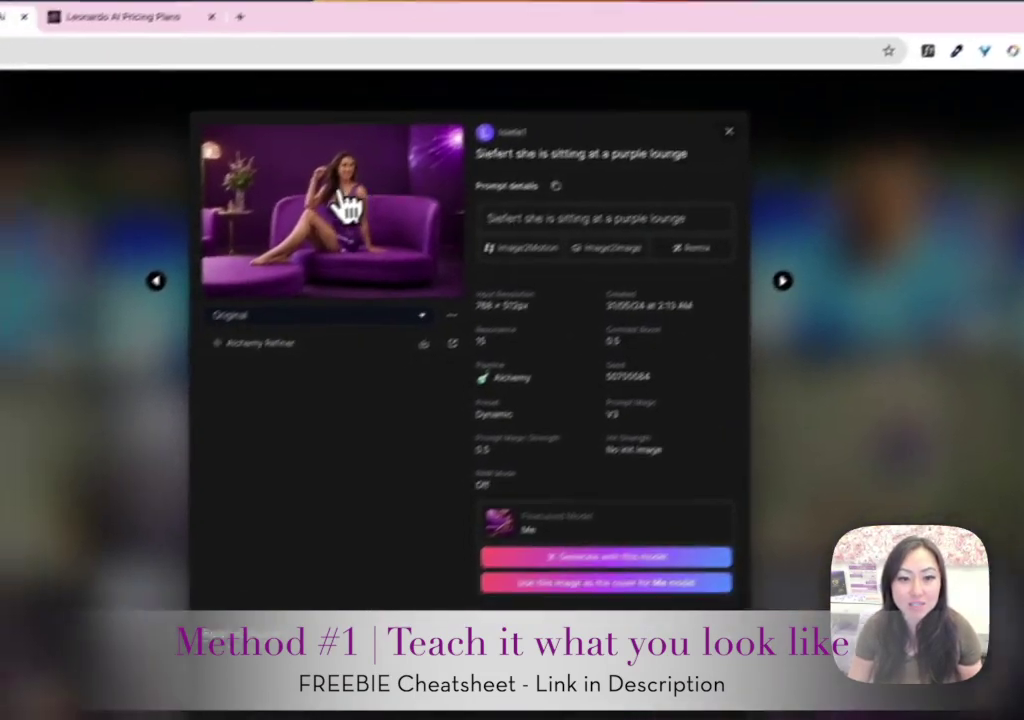
left_click(237, 290)
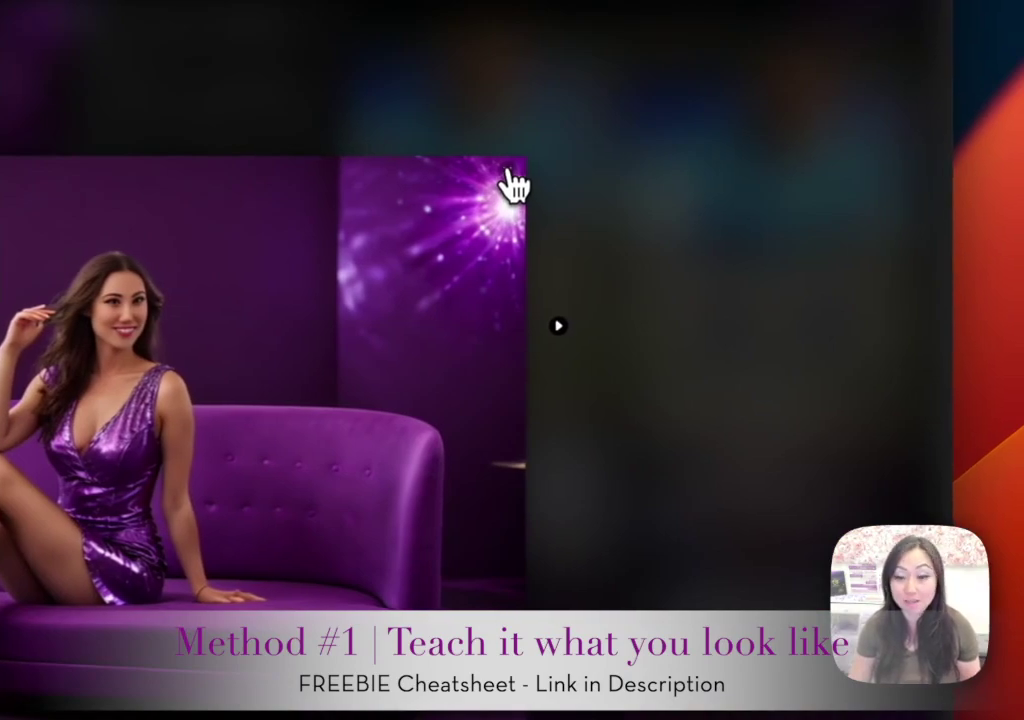
left_click(508, 172)
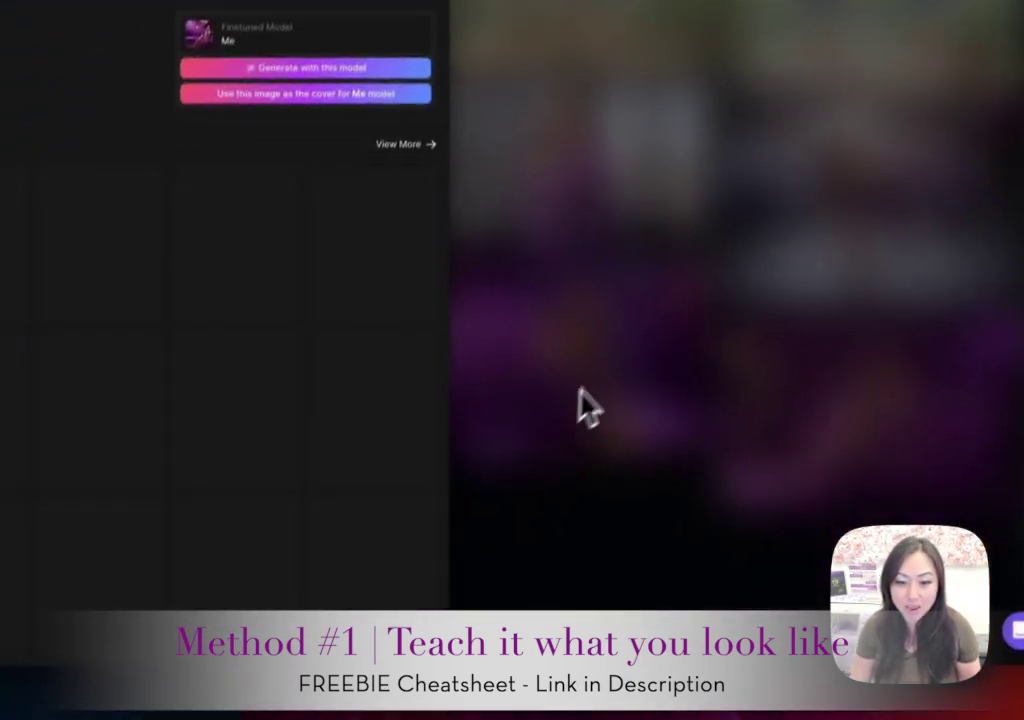
left_click(569, 403)
- View the other purple lounge image, with the chandelier and curtain backdrop, at full size and return to the feed
left_click(388, 550)
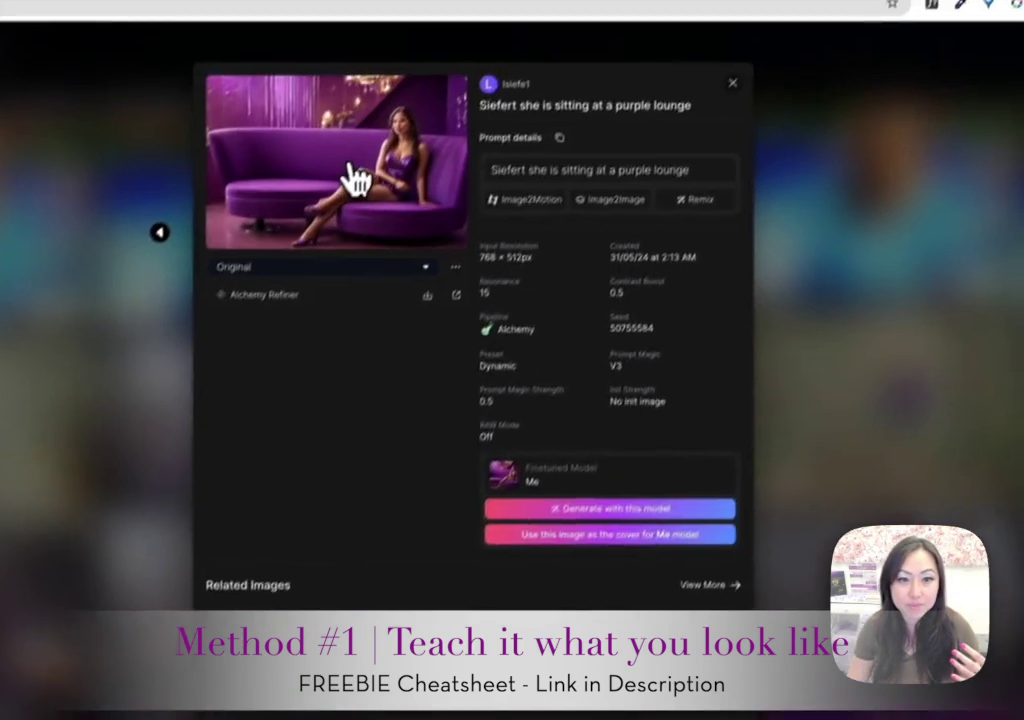
left_click(355, 180)
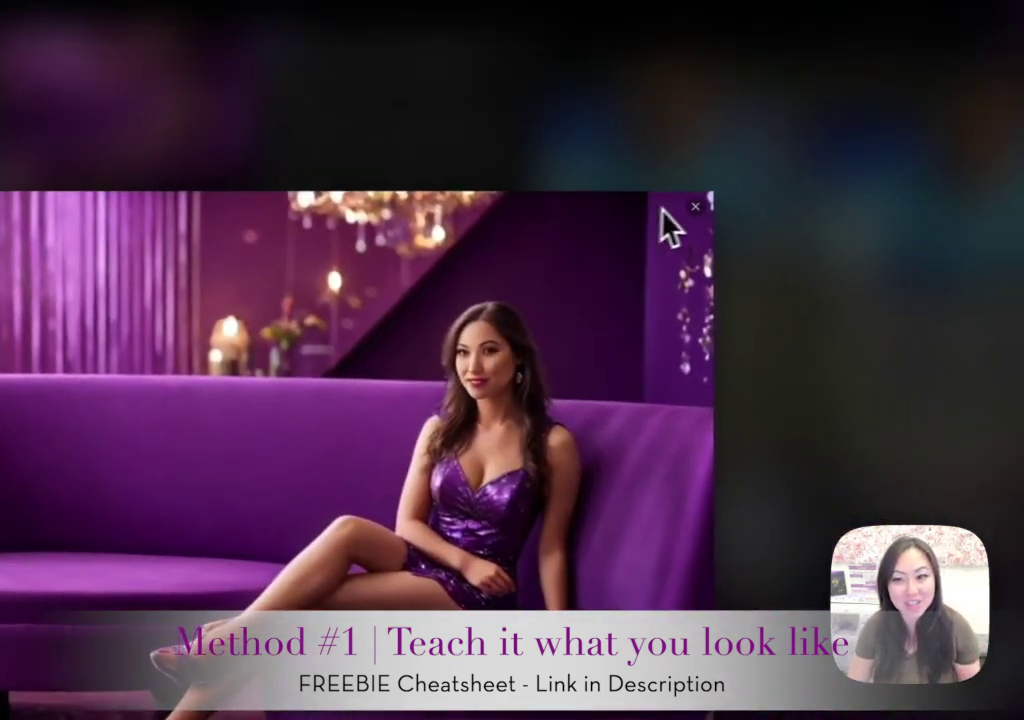
left_click(696, 208)
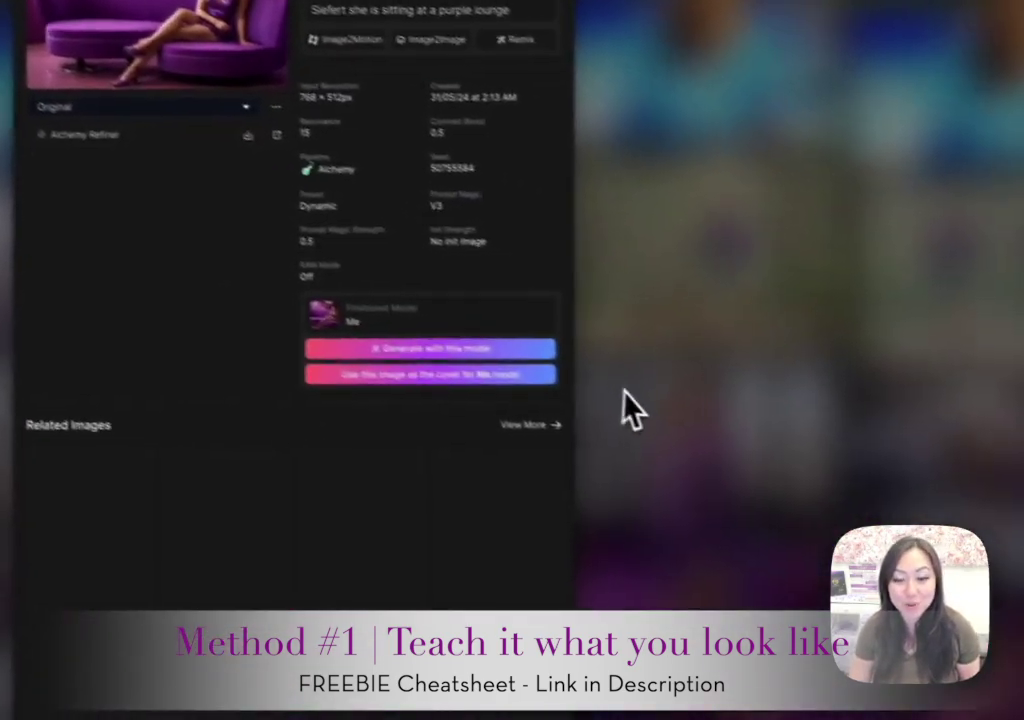
left_click(583, 501)
- Find the confetti image of the waving woman in the floral purple dress in the Personal Feed and examine it at full size
scroll(441, 414, "up", 2)
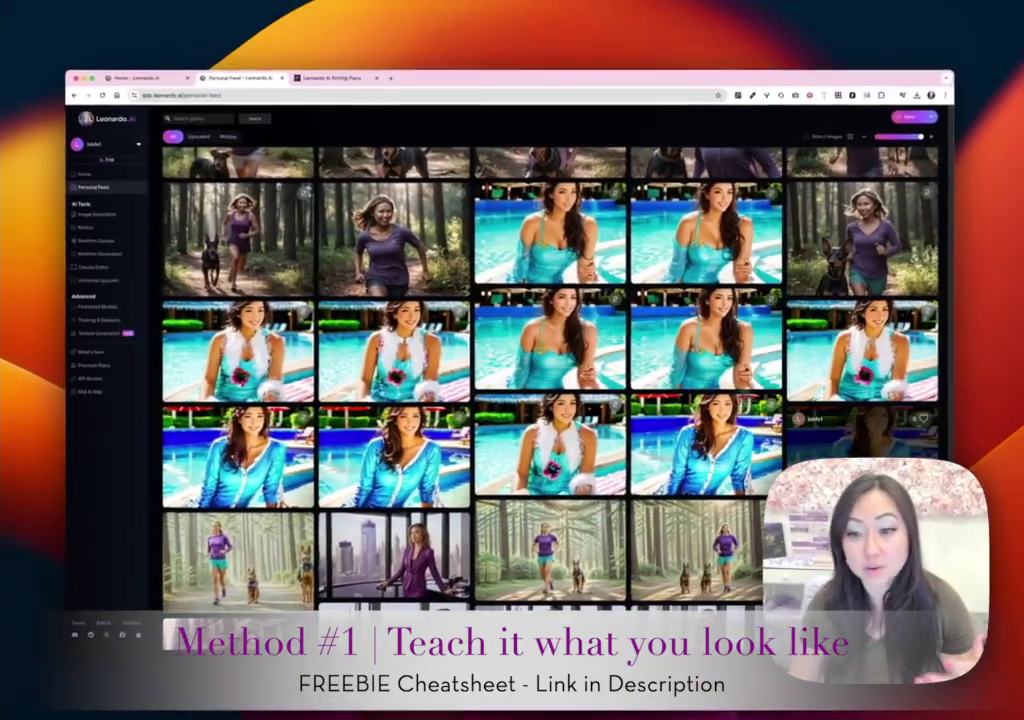
scroll(306, 52, "up", 1)
scroll(517, 378, "up", 2)
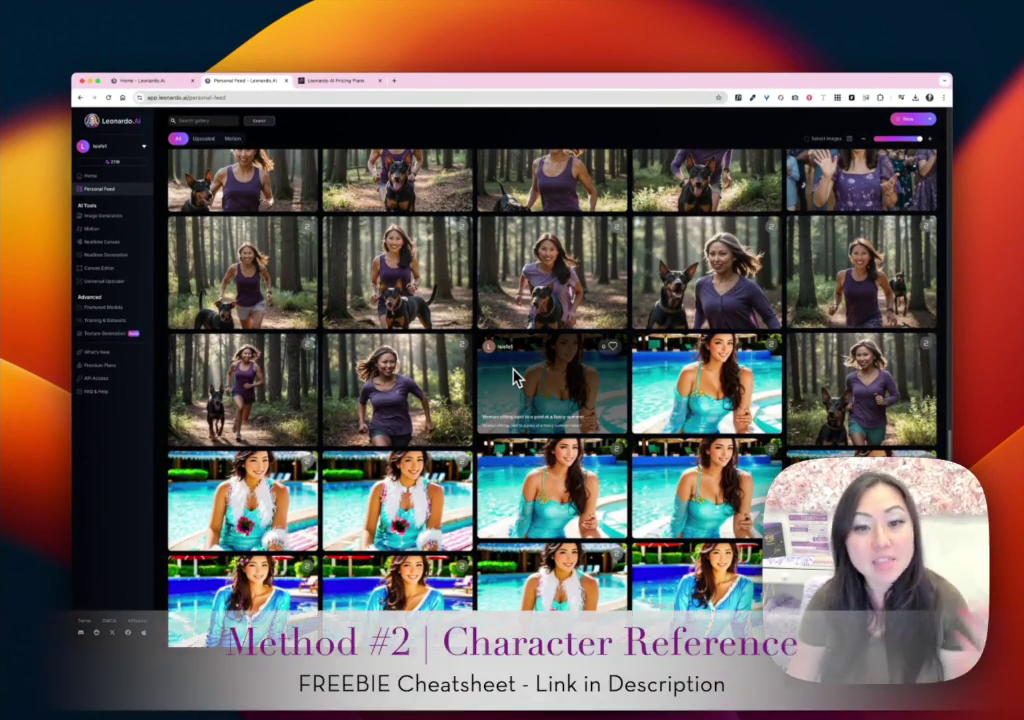
scroll(514, 377, "up", 1)
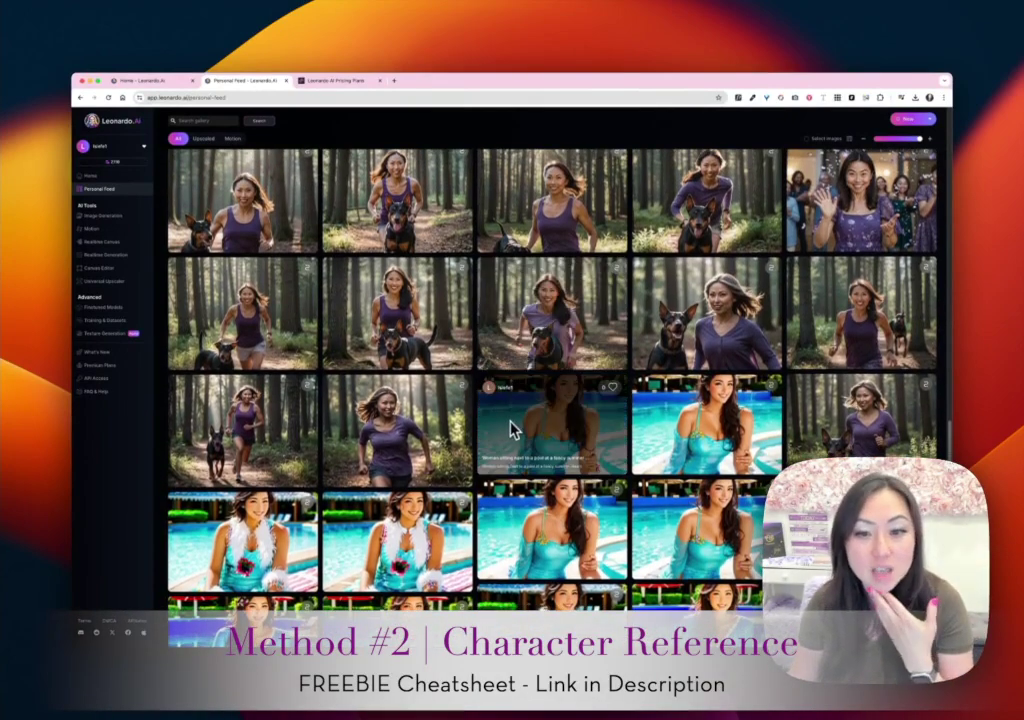
scroll(510, 430, "up", 3)
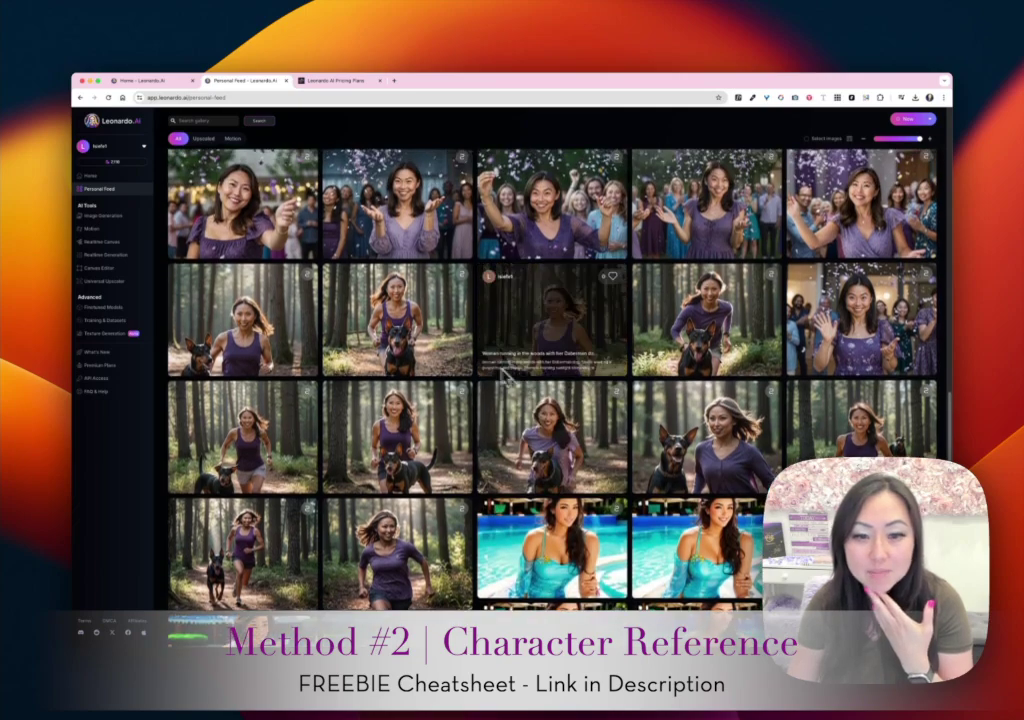
scroll(482, 359, "up", 1)
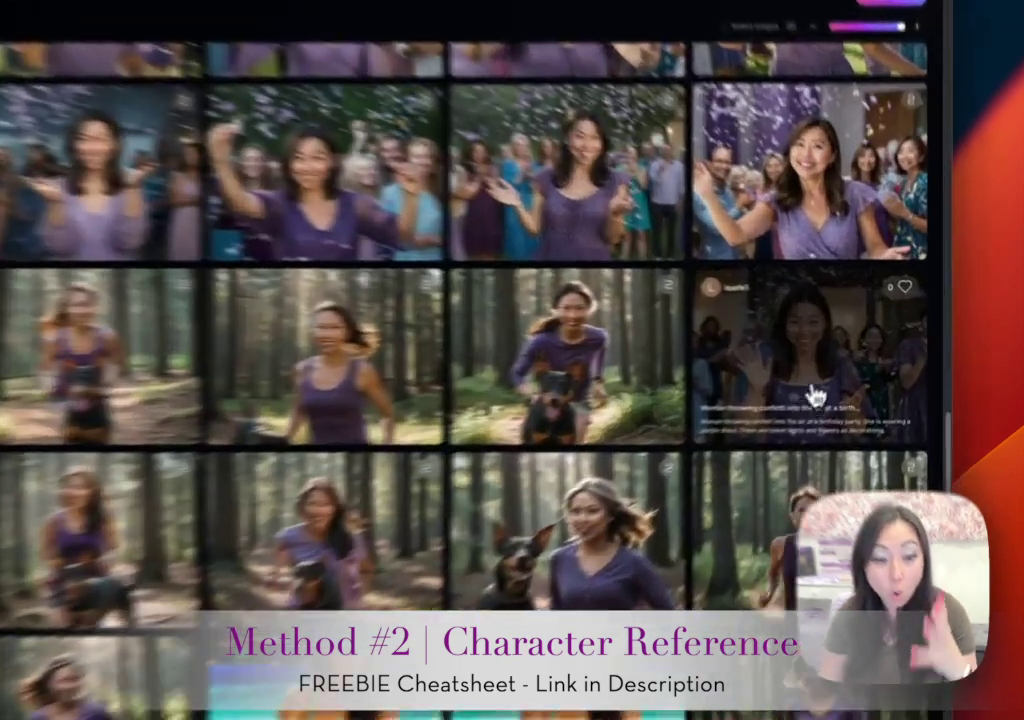
left_click(815, 398)
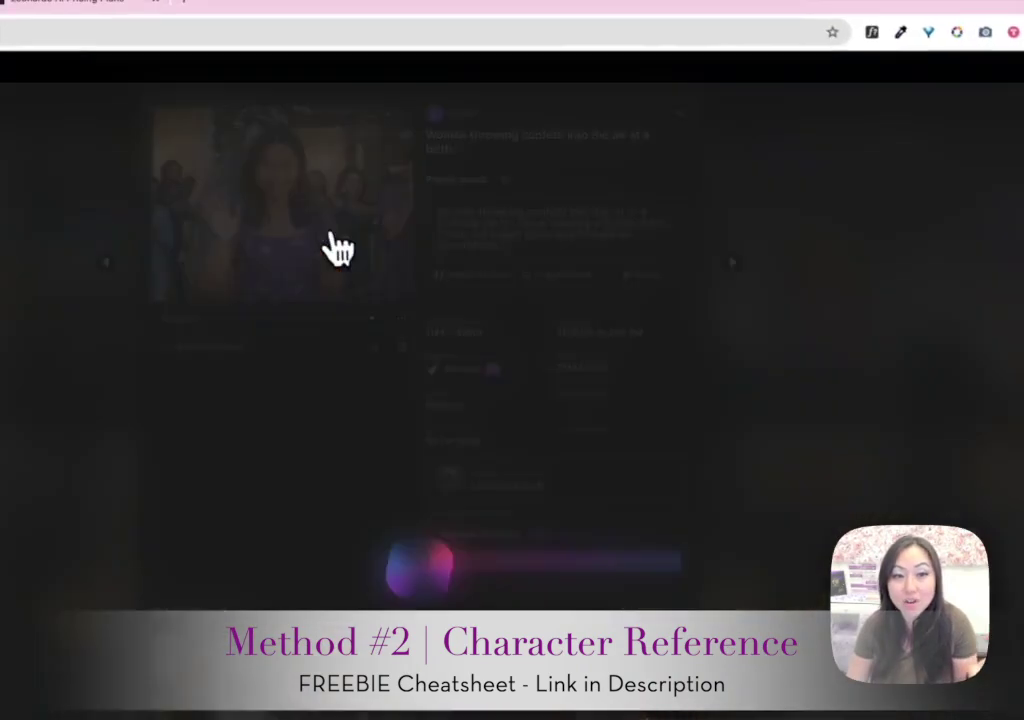
left_click(337, 248)
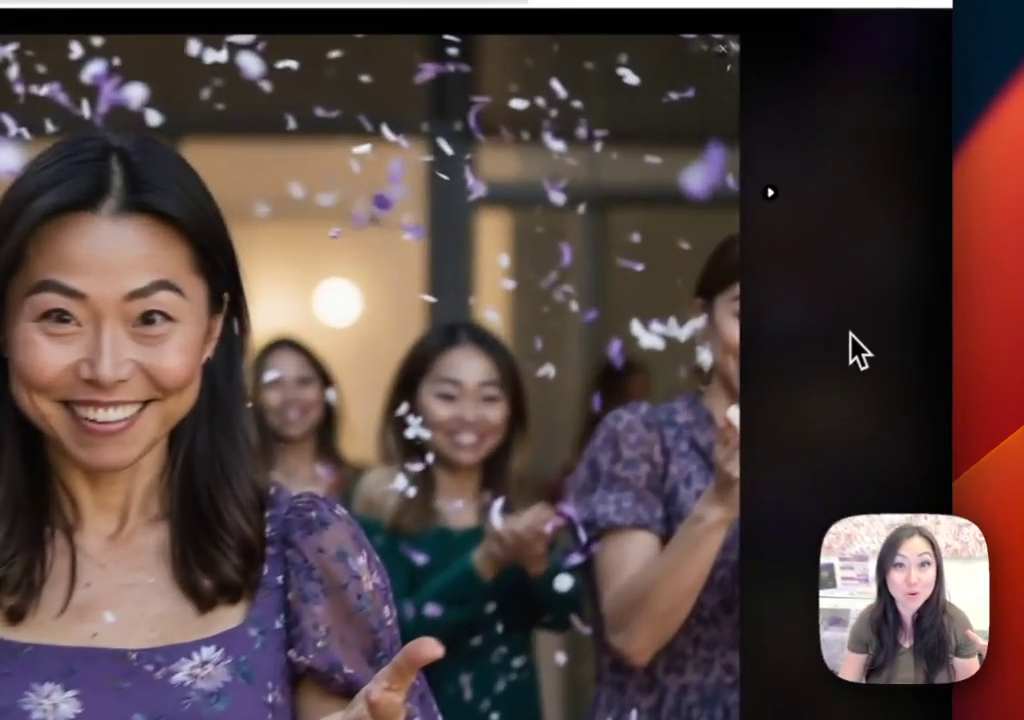
left_click(849, 331)
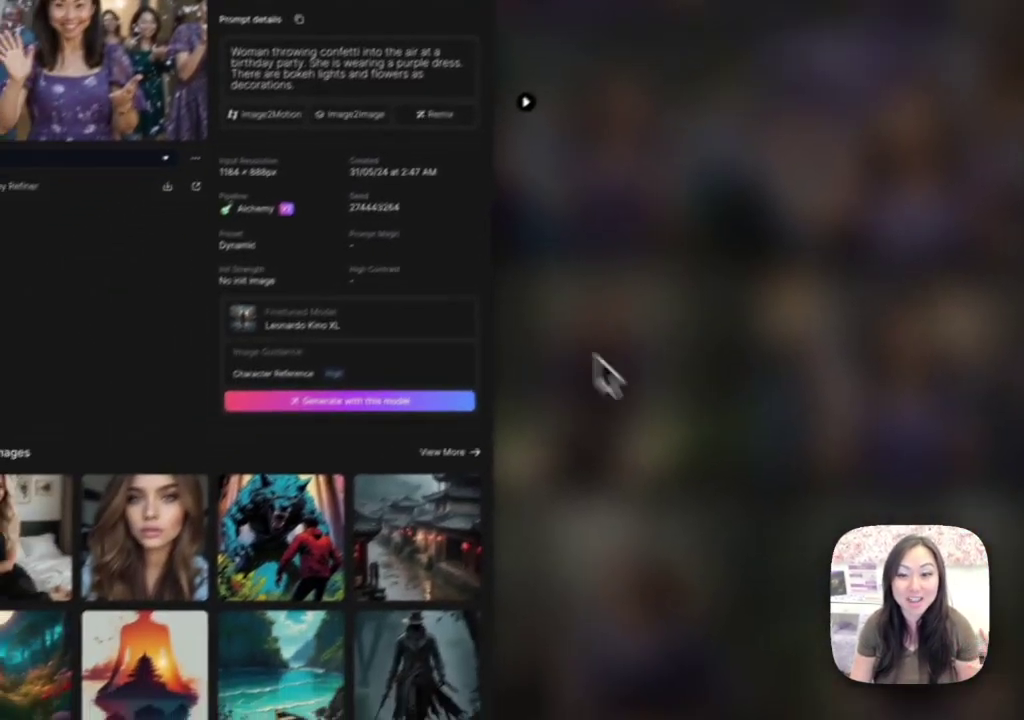
left_click(437, 441)
- Find an image of the dark-haired woman running in the woods with her Doberman and inspect her face at full size
scroll(250, 315, "up", 3)
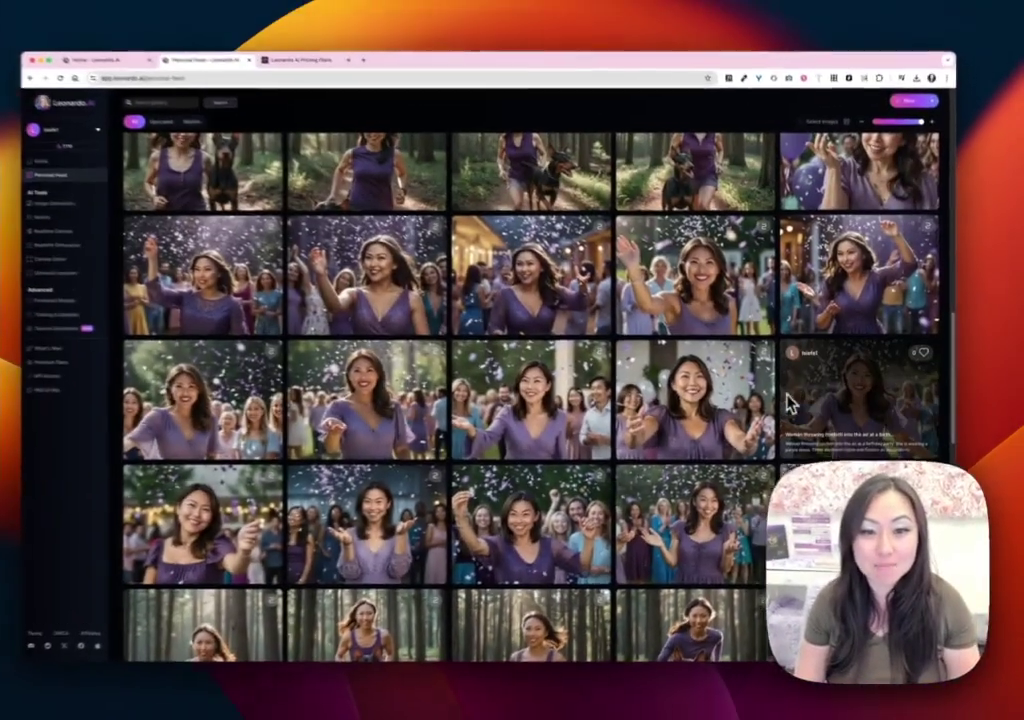
scroll(722, 400, "up", 3)
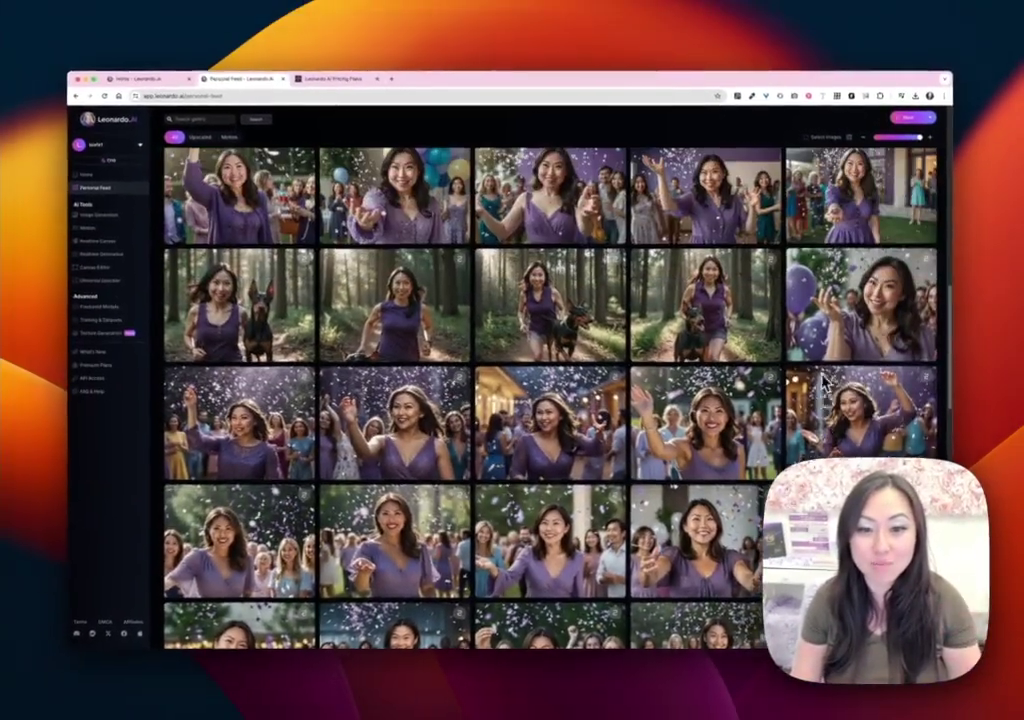
scroll(818, 373, "up", 3)
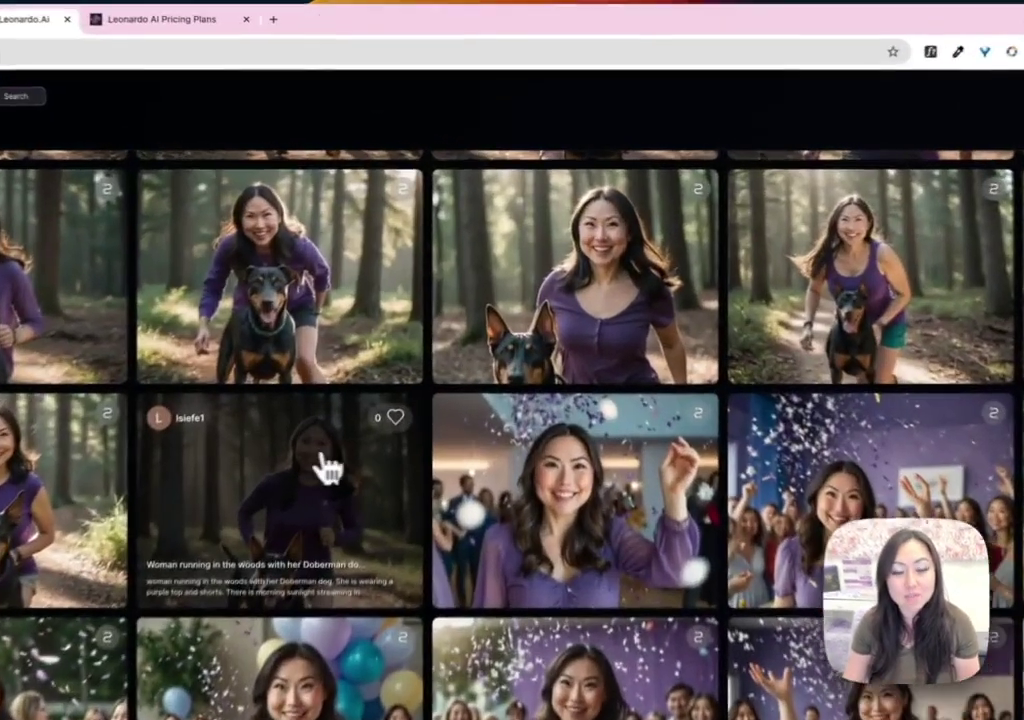
left_click(577, 318)
left_click(413, 300)
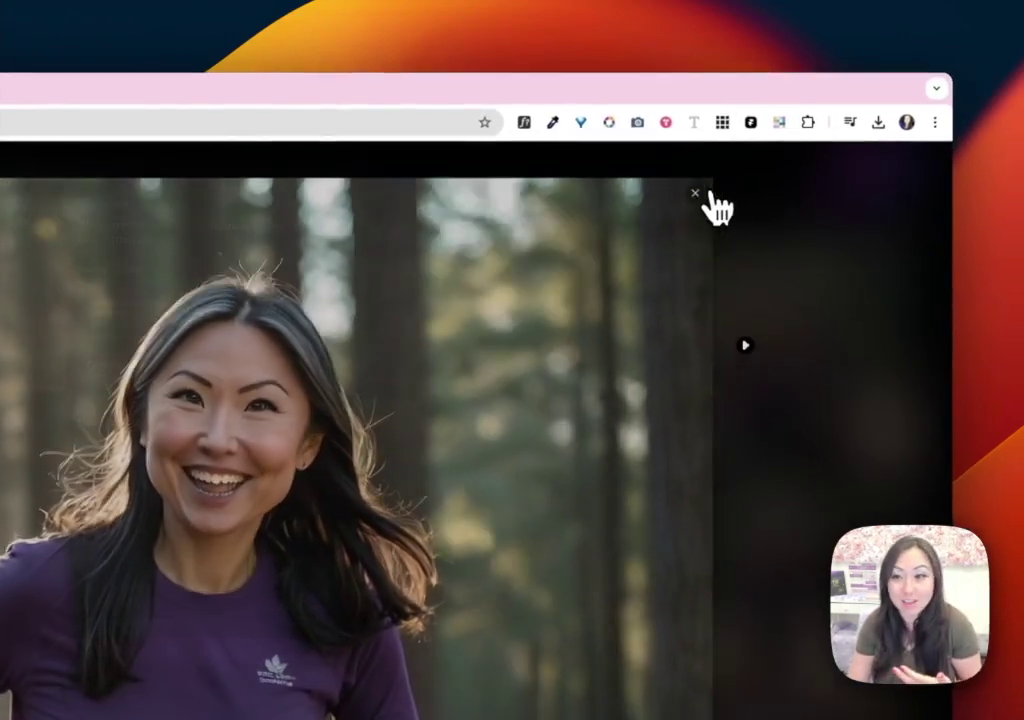
left_click(706, 186)
left_click(738, 551)
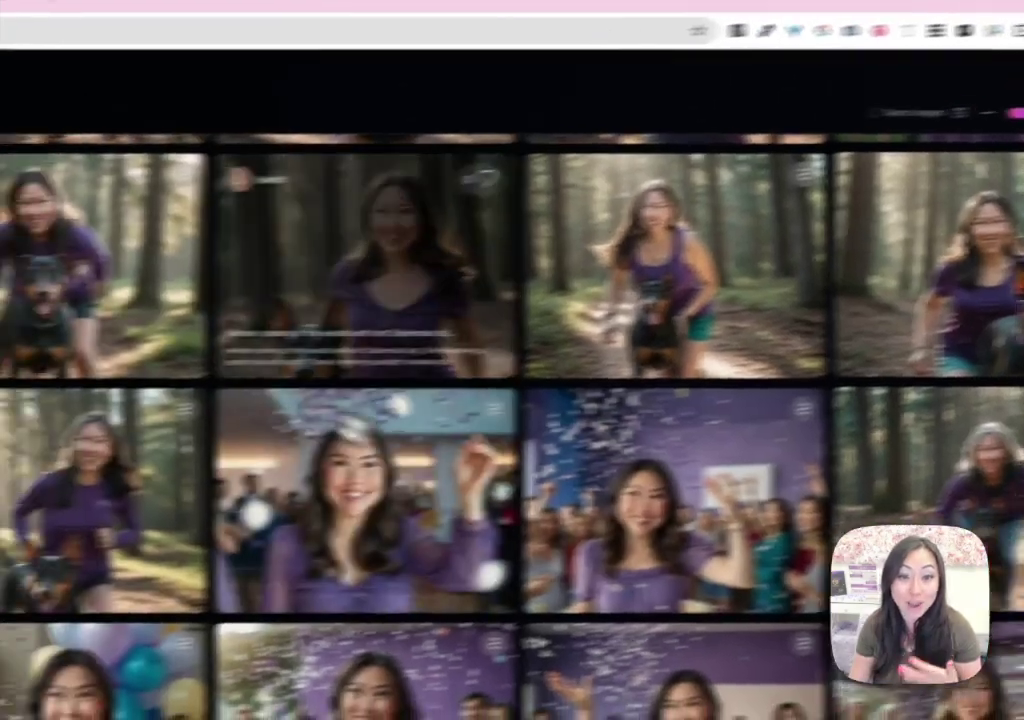
- Find the confetti image with purple balloons in front of the fence and inspect the woman's face at full size
scroll(232, 363, "up", 4)
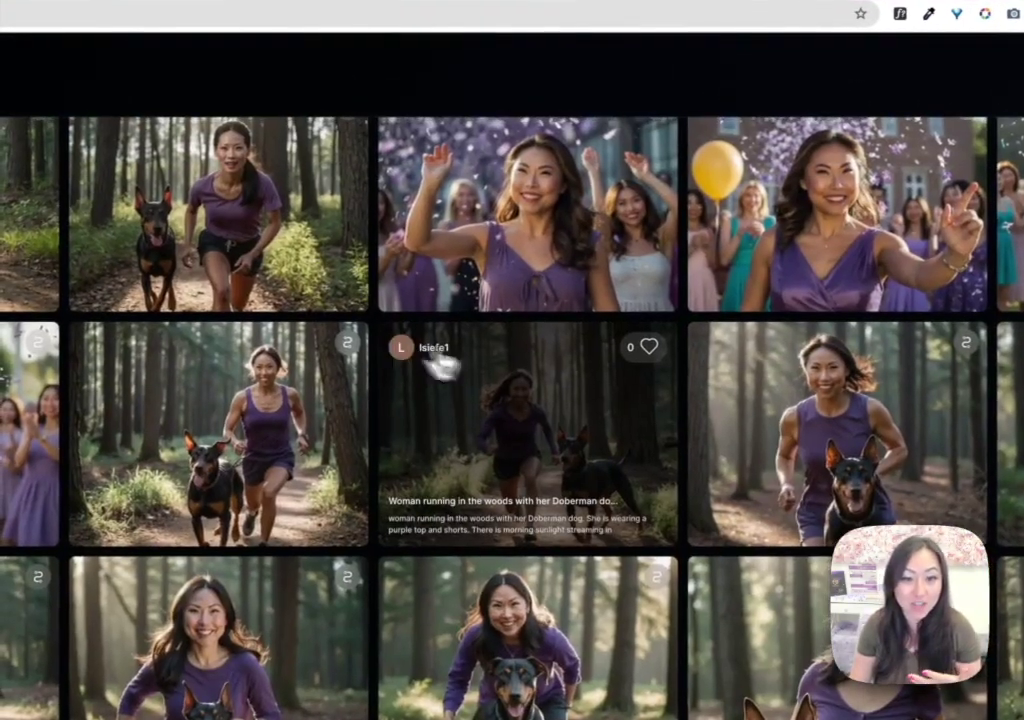
scroll(273, 383, "up", 1)
scroll(629, 411, "up", 3)
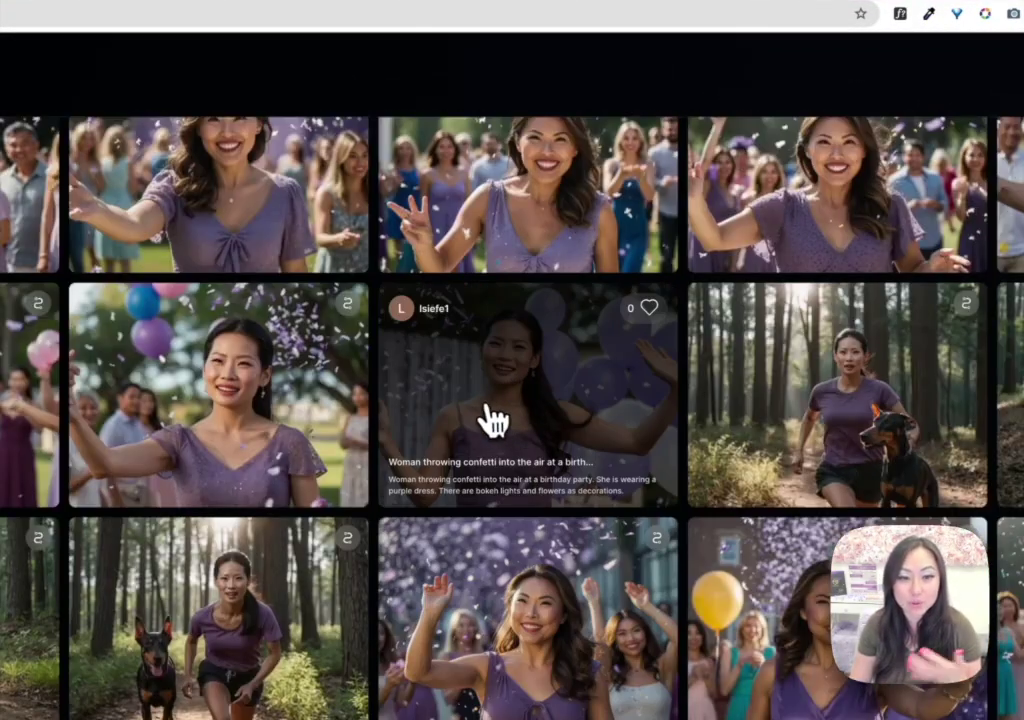
left_click(490, 400)
left_click(313, 232)
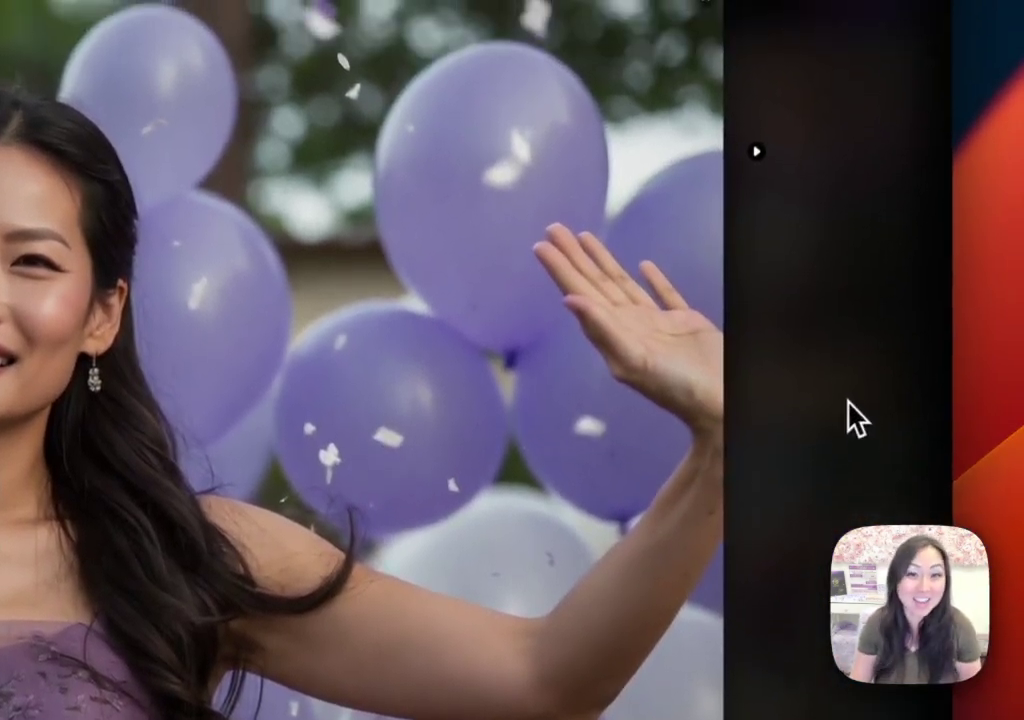
left_click(848, 338)
left_click(793, 312)
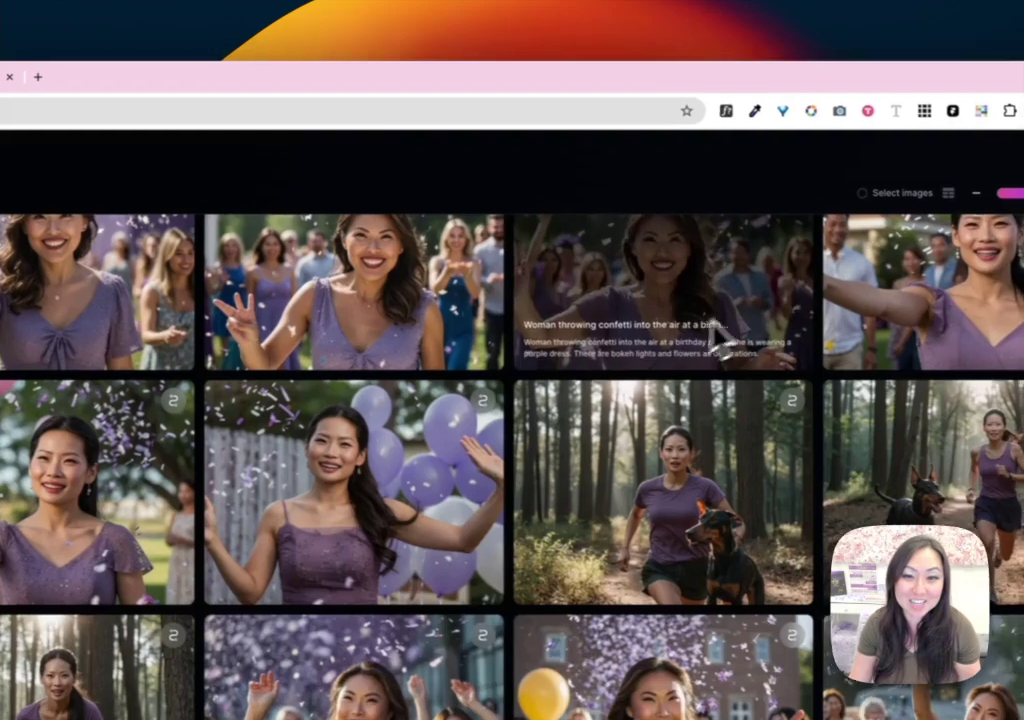
- Examine the birthday confetti image with the woman reaching out beneath colourful balloons at full size and return to the feed
scroll(793, 312, "up", 2)
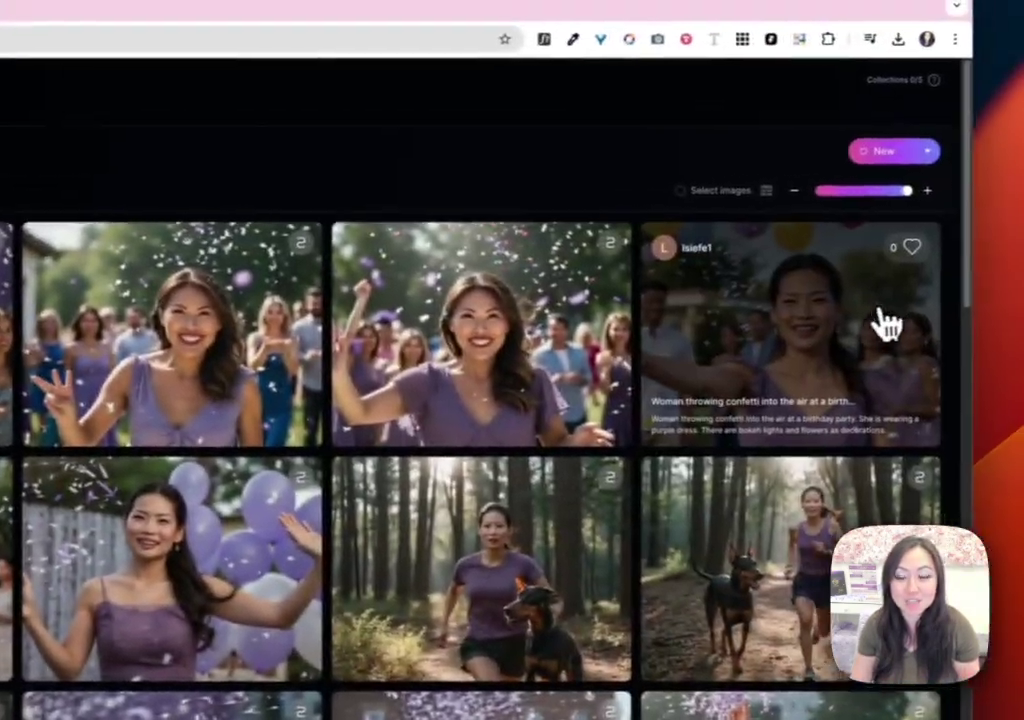
left_click(885, 323)
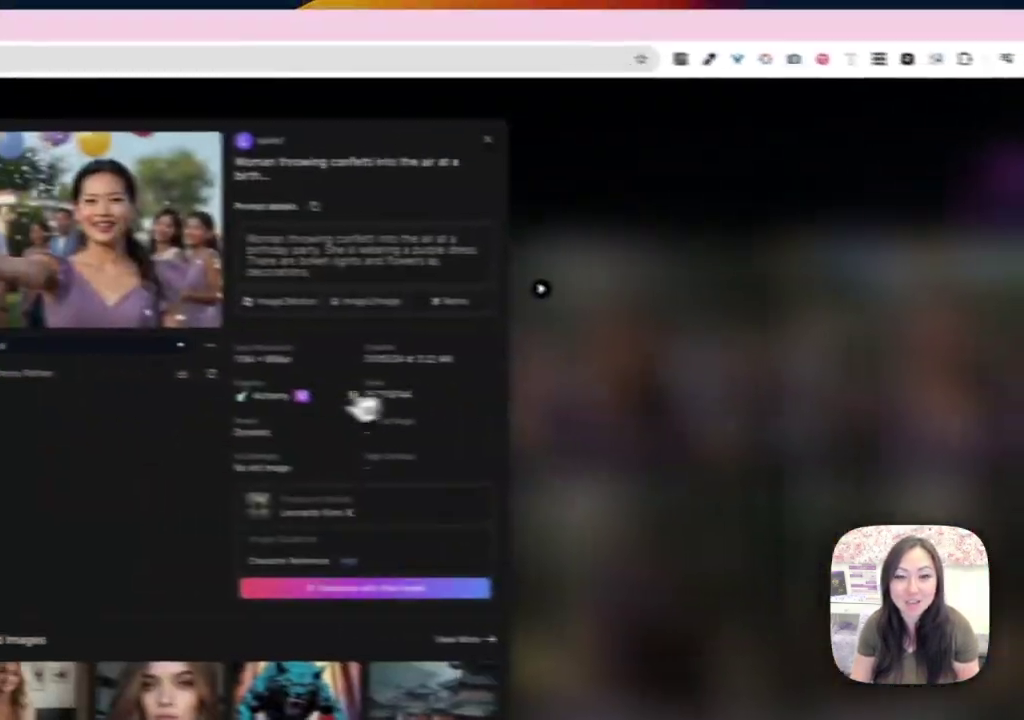
left_click(274, 235)
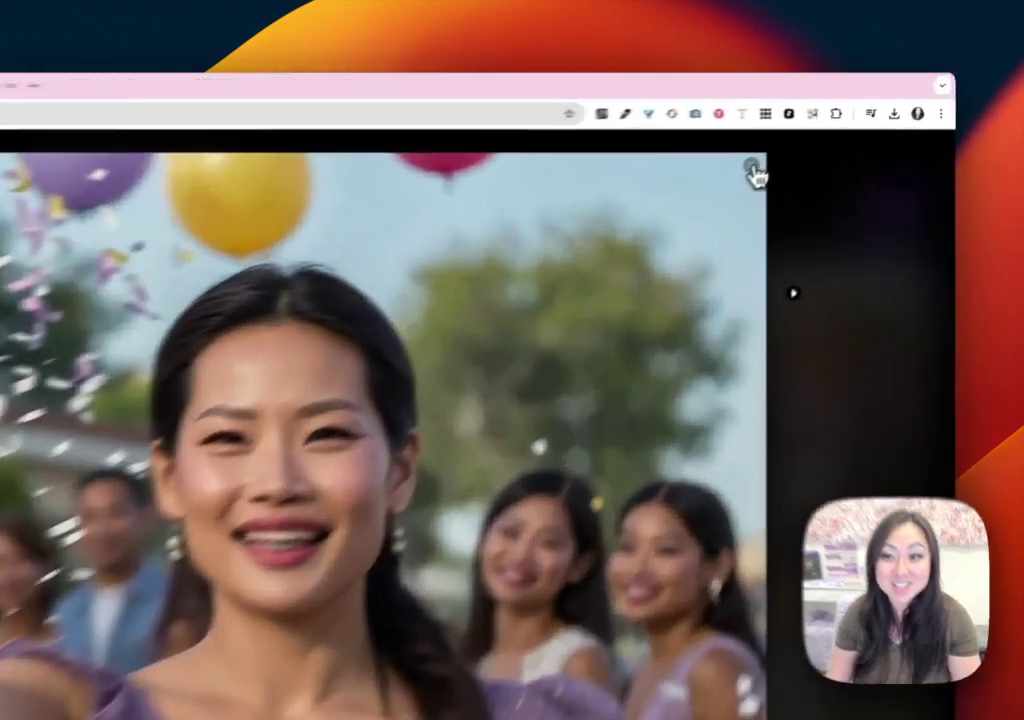
left_click(828, 129)
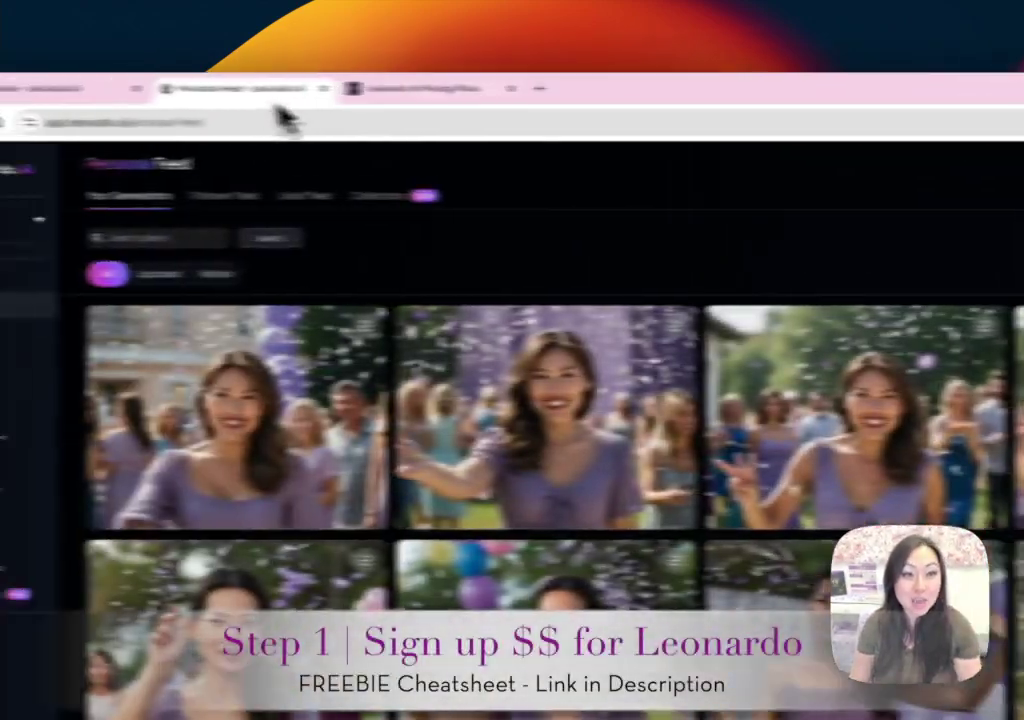
- Review the Leonardo AI pricing plans page
left_click(501, 96)
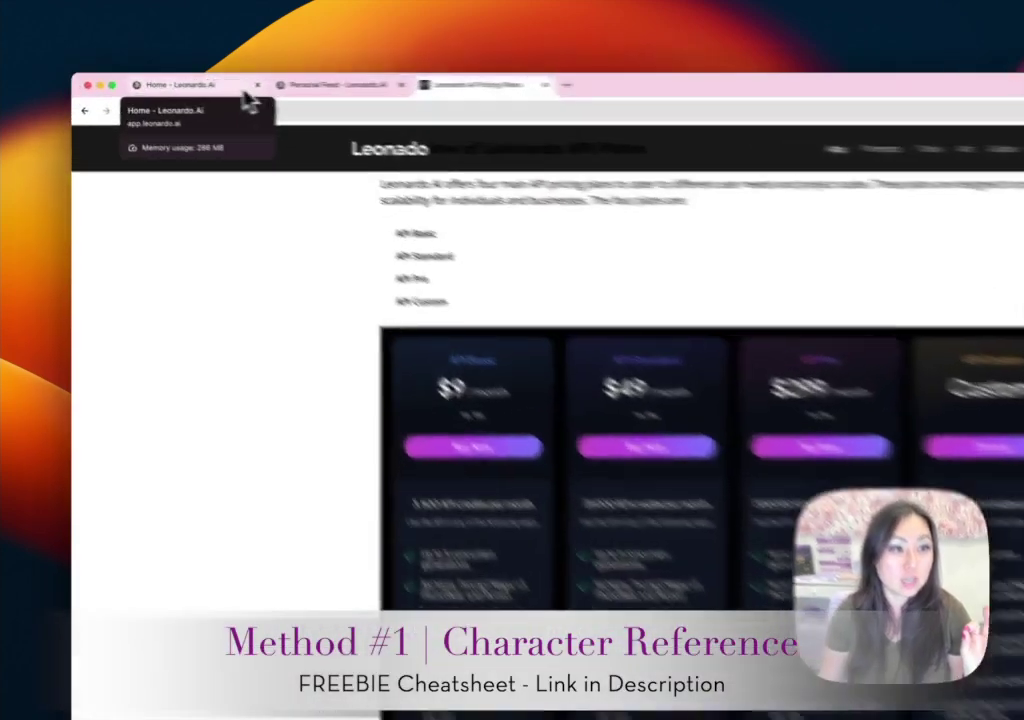
- Open Image Generation and add a Character Reference using the uploaded photo of the woman with voluminous brown hair
left_click(160, 80)
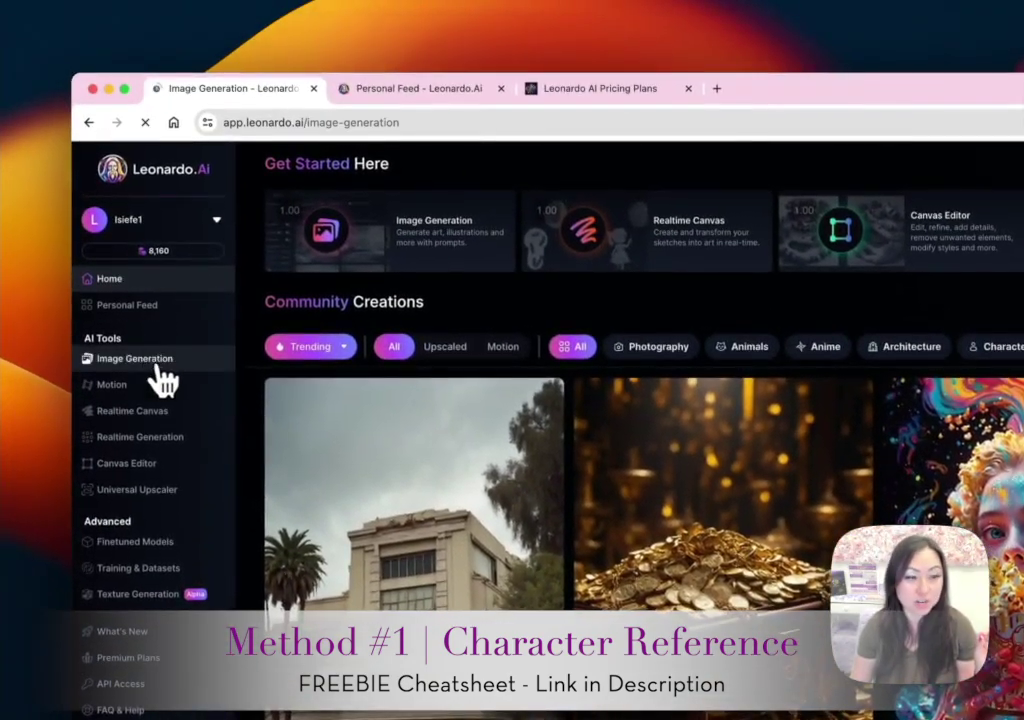
left_click(157, 368)
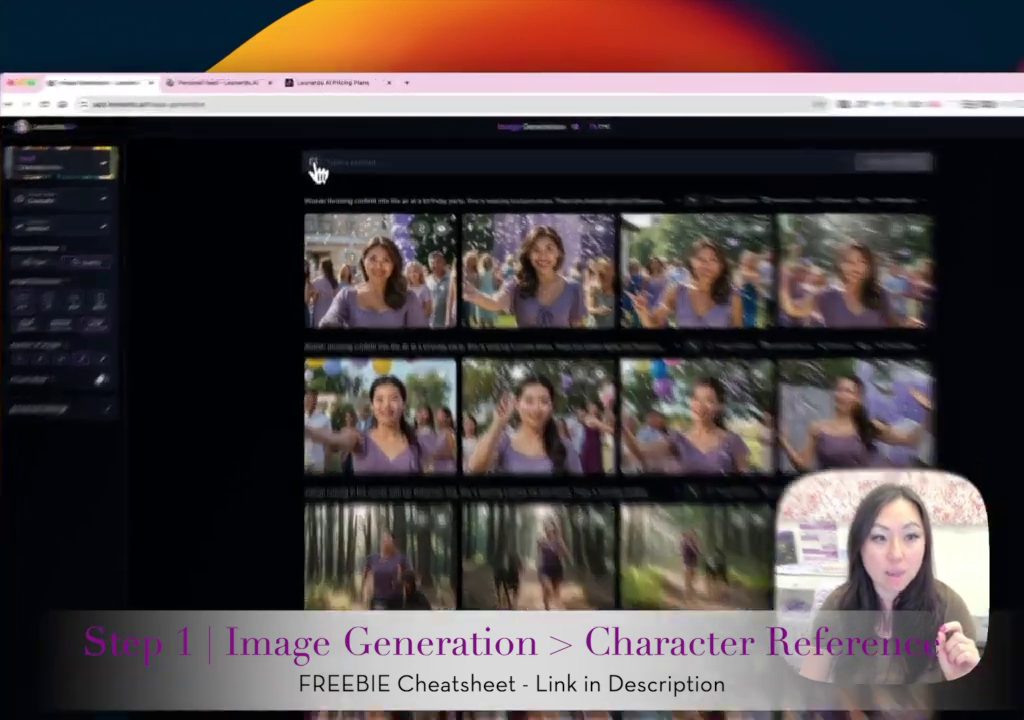
left_click(321, 145)
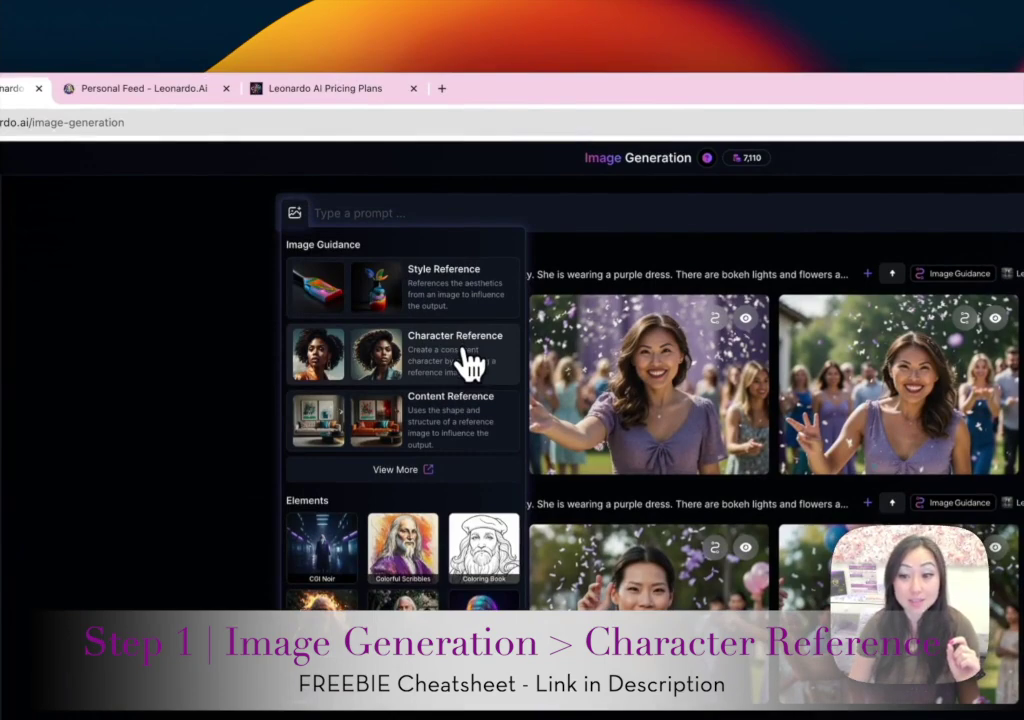
left_click(466, 362)
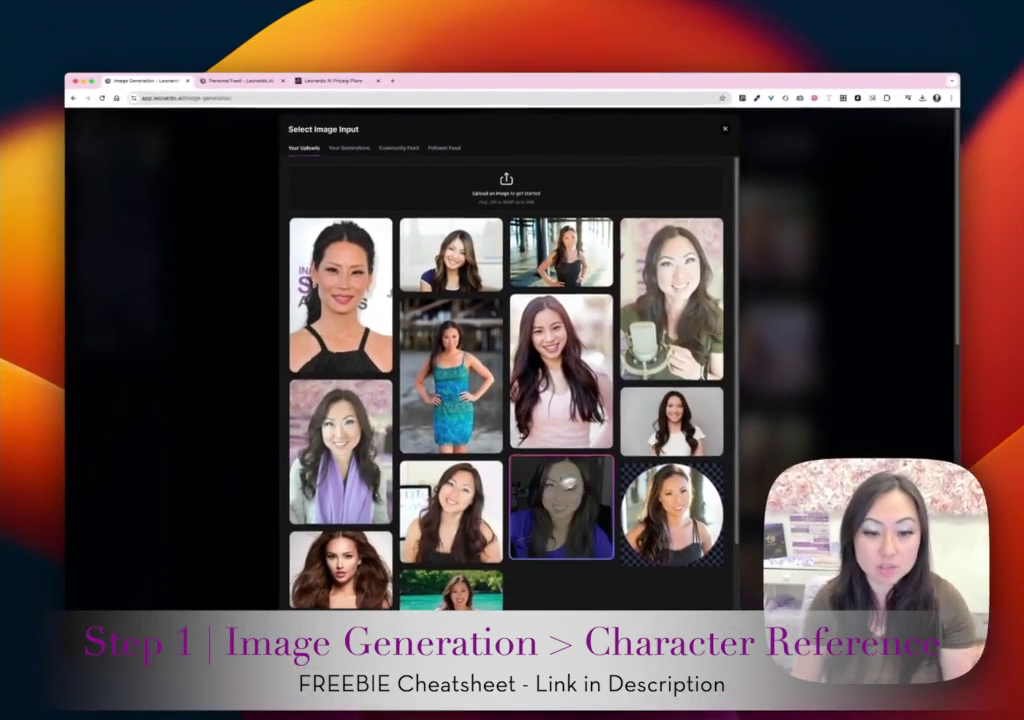
scroll(571, 507, "down", 2)
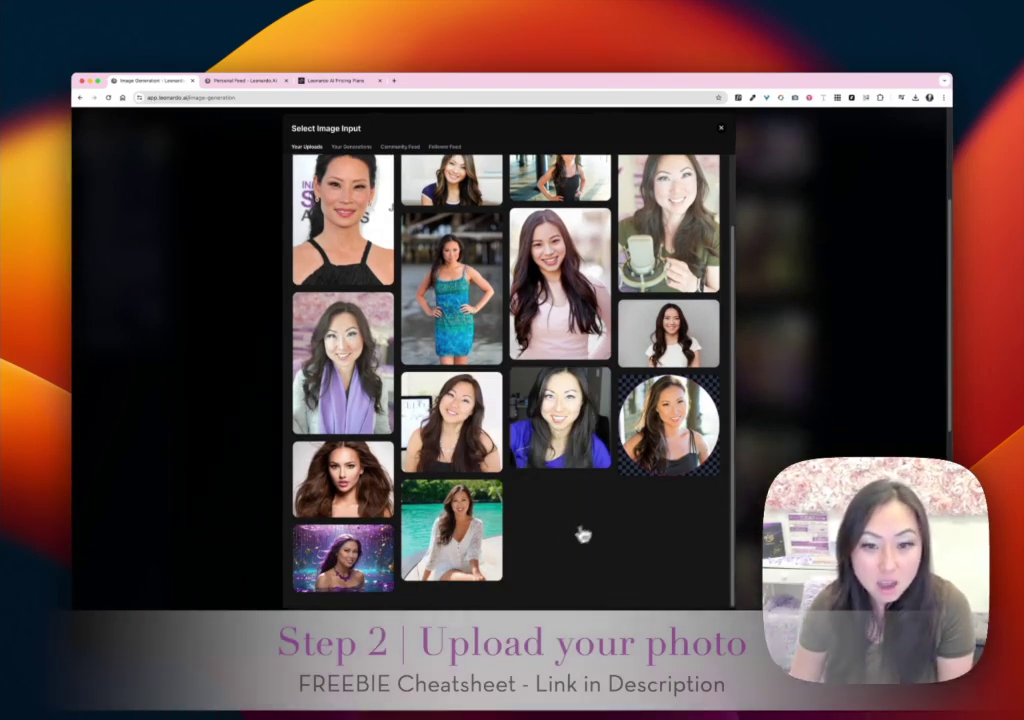
scroll(586, 523, "up", 1)
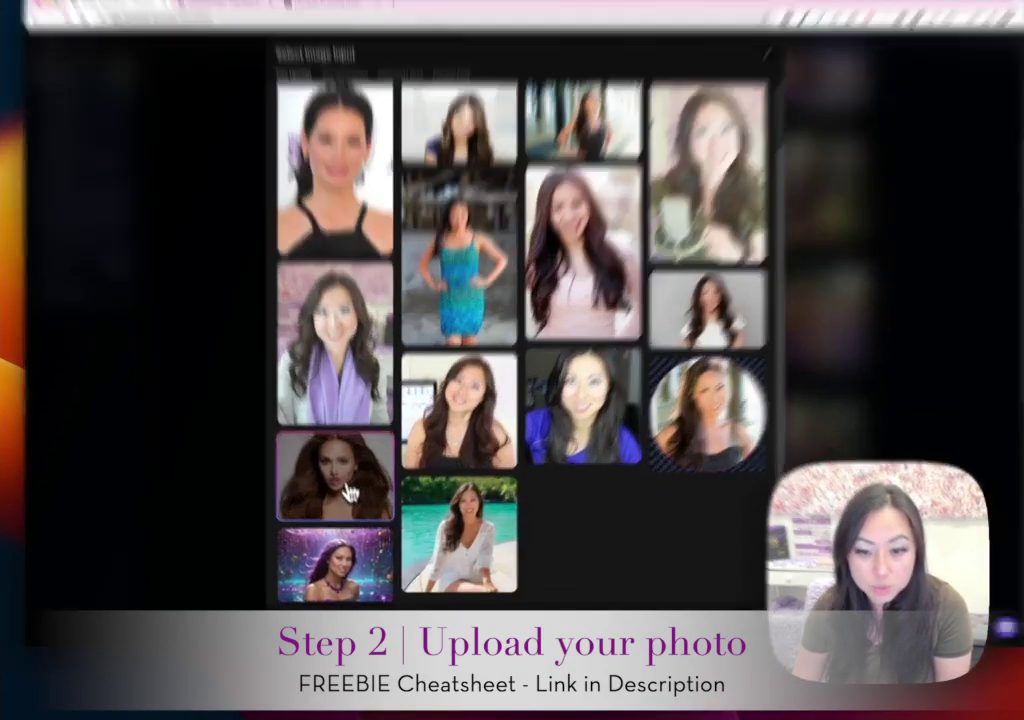
left_click(352, 505)
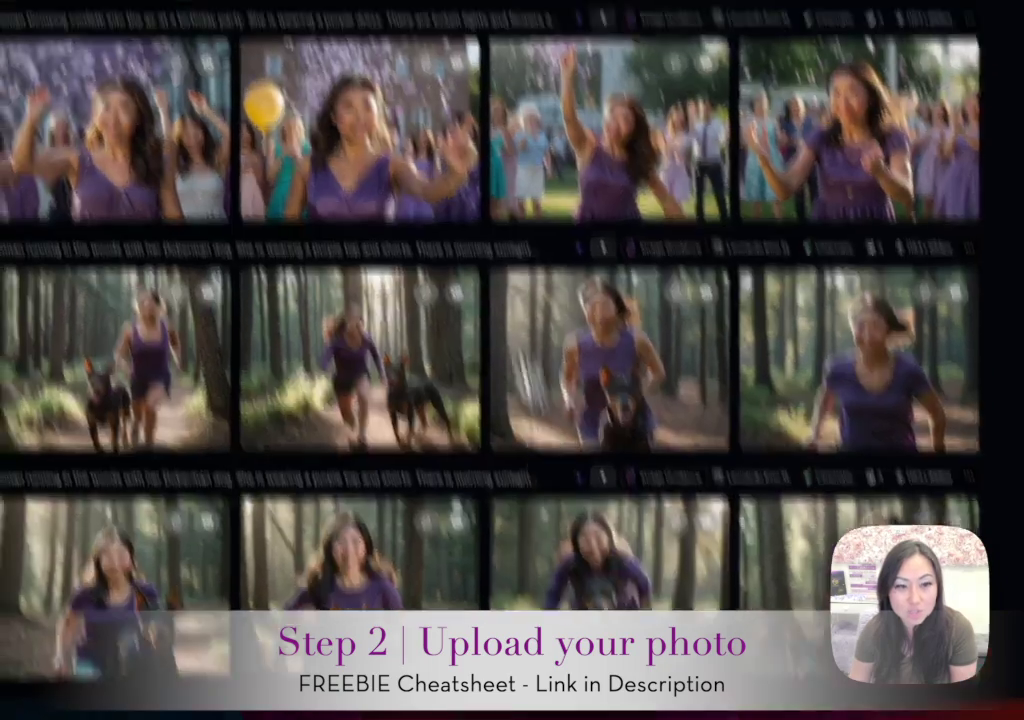
- Generate the birthday confetti and woodland running images with the Character Reference, and check the reference's Low, Mid and High strength options
scroll(220, 300, "up", 8)
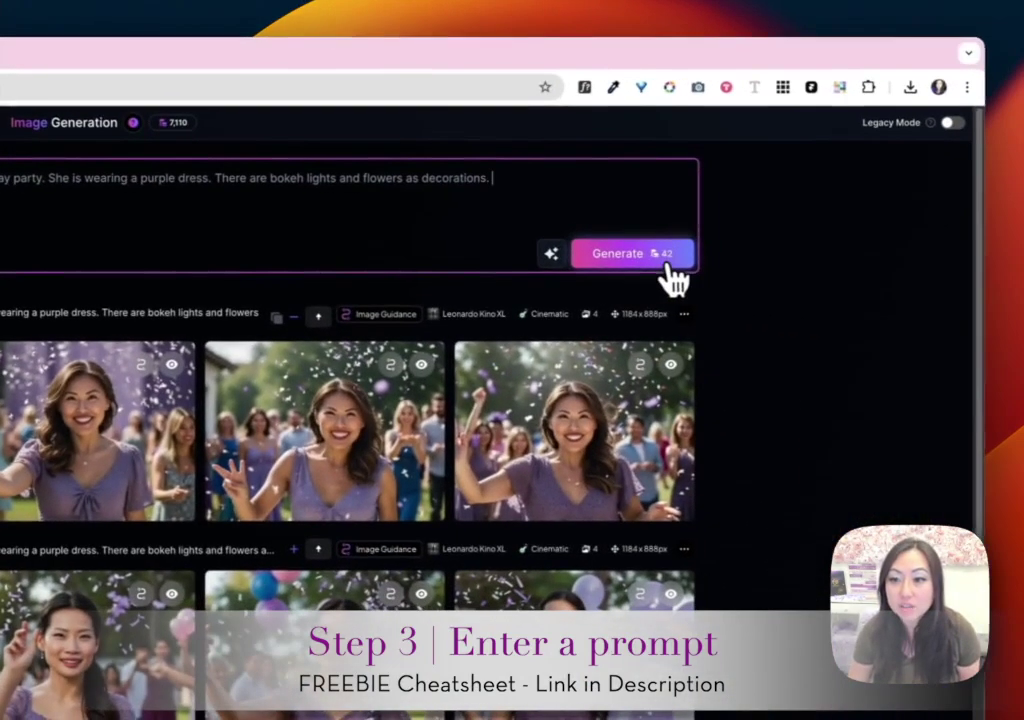
left_click(614, 262)
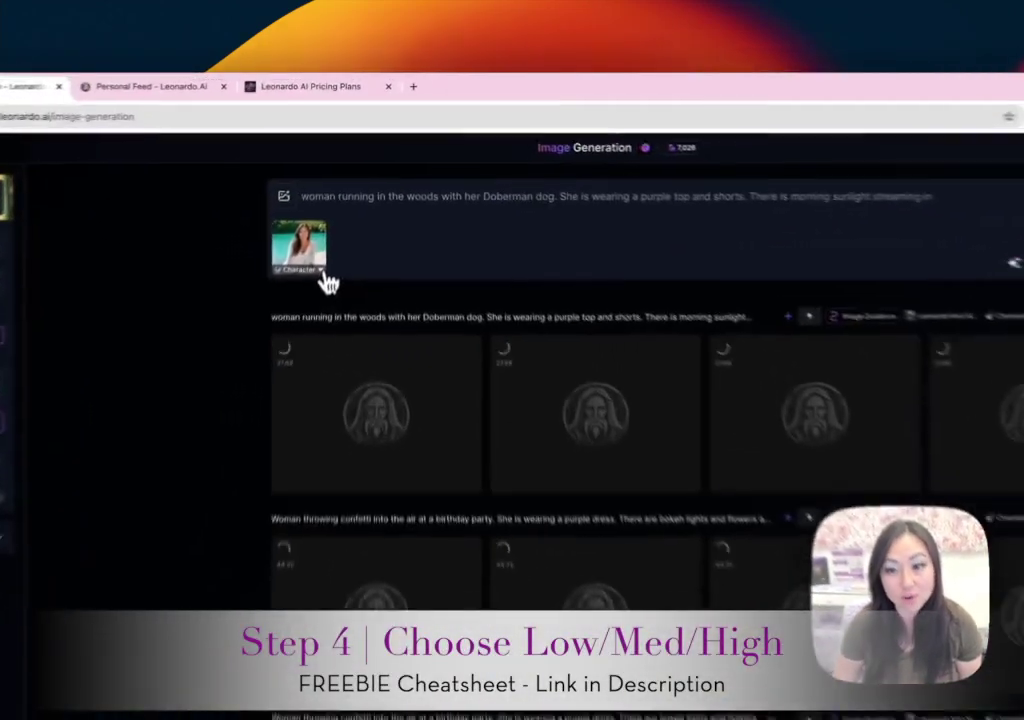
left_click(345, 192)
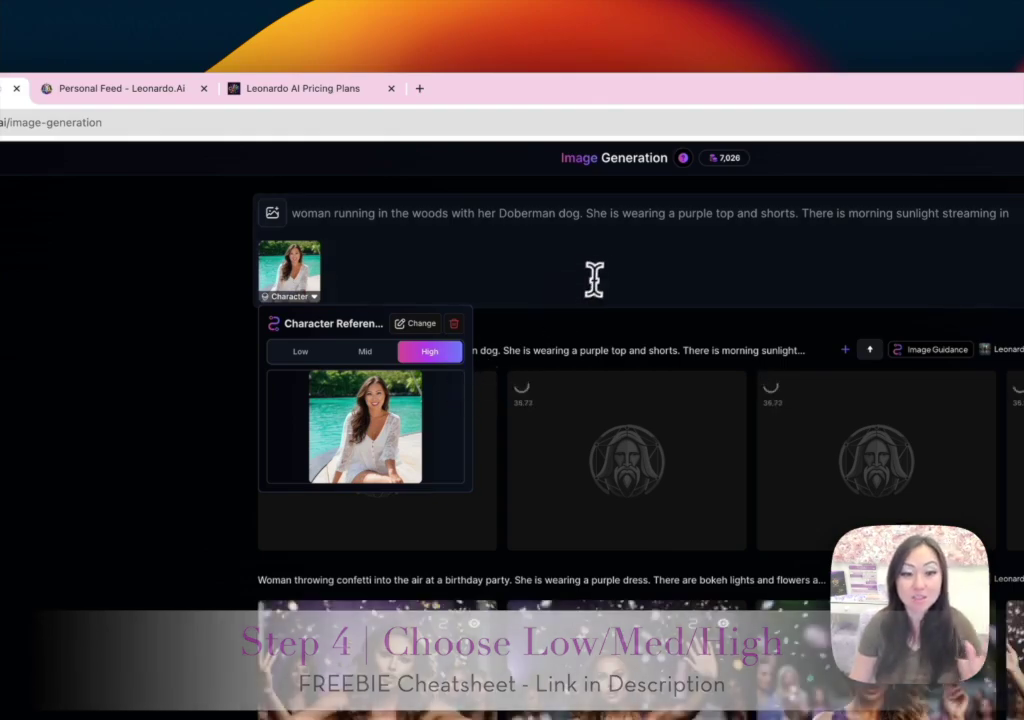
left_click(592, 281)
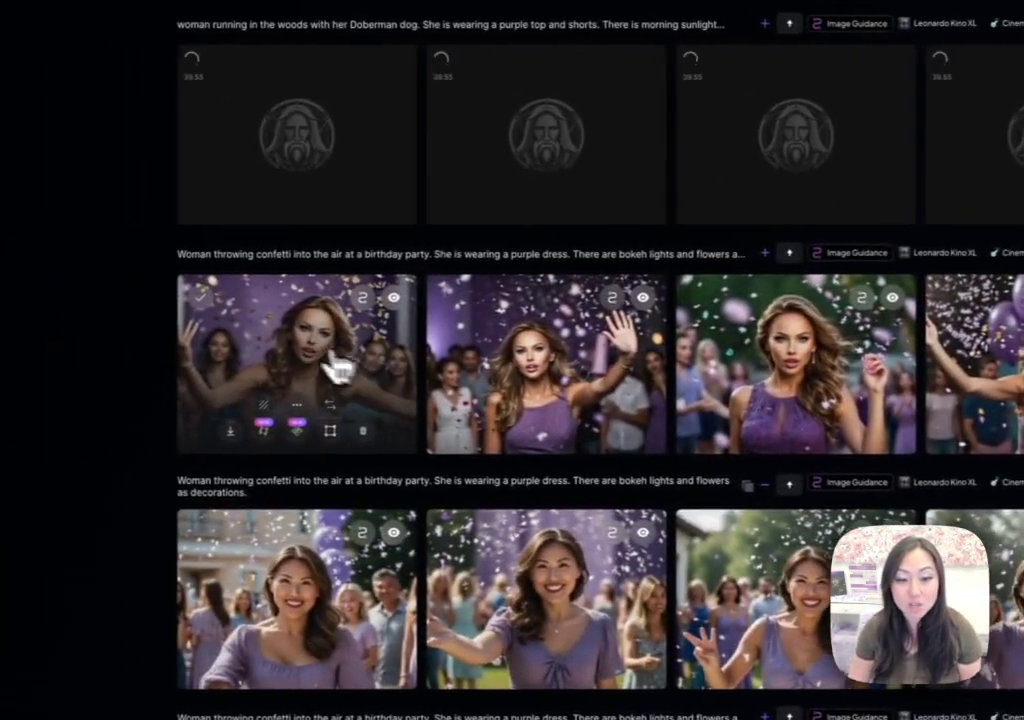
- Inspect the face in the new blonde-haired confetti and woodland running images at full size
left_click(262, 368)
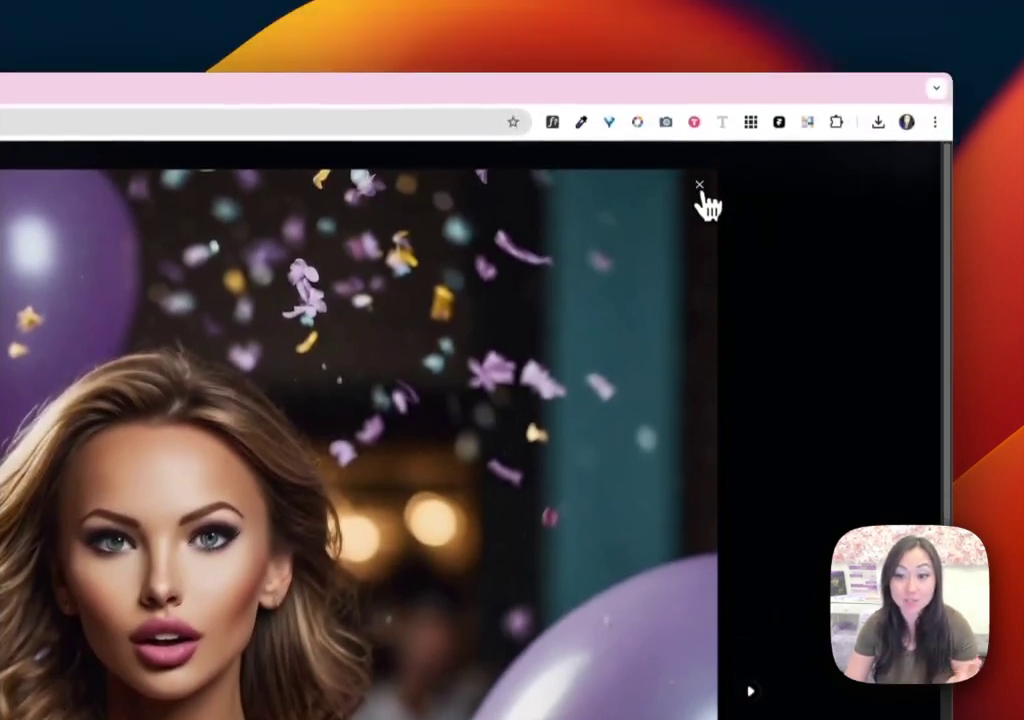
left_click(699, 186)
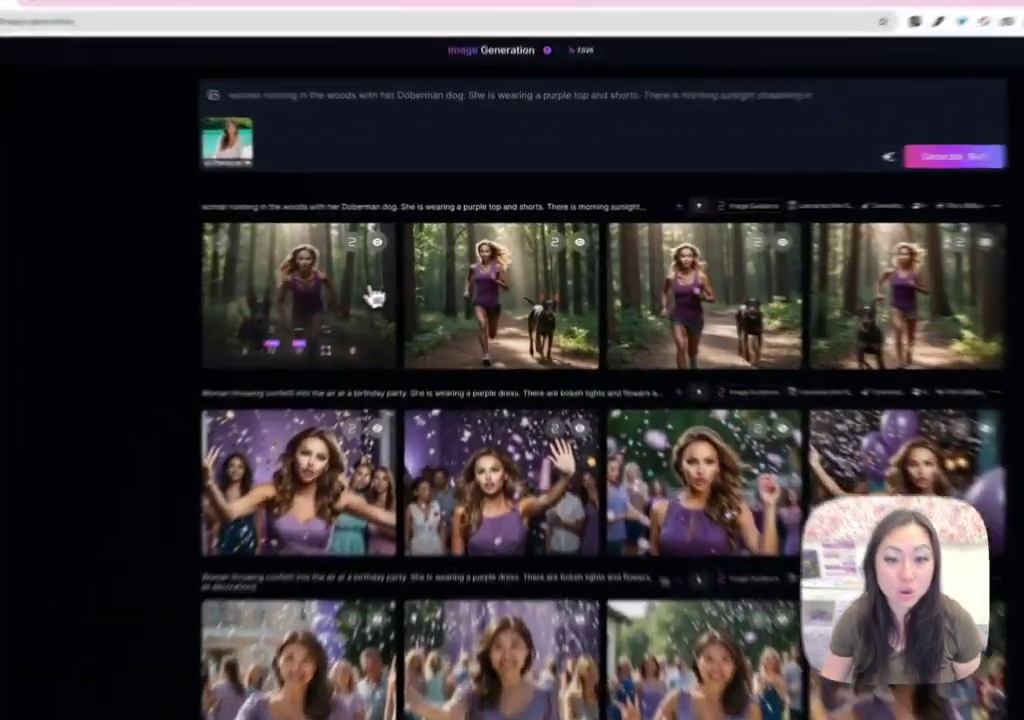
left_click(418, 267)
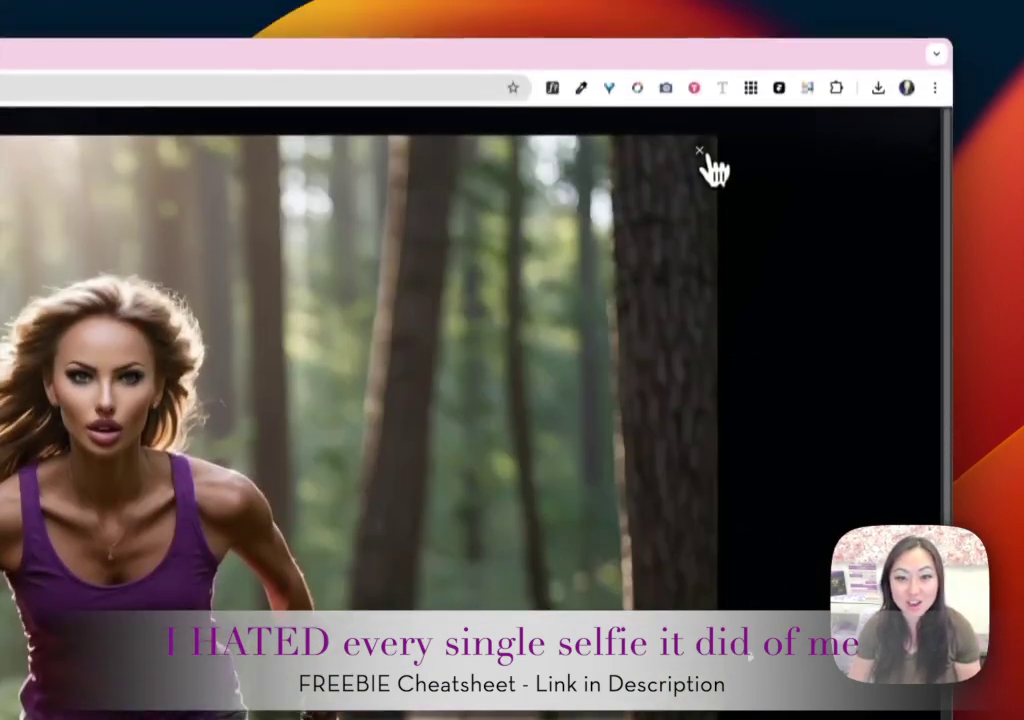
left_click(700, 53)
- Find the earlier woodland set of the dark-haired woman with a ponytail and examine its first image at full size
scroll(352, 555, "down", 7)
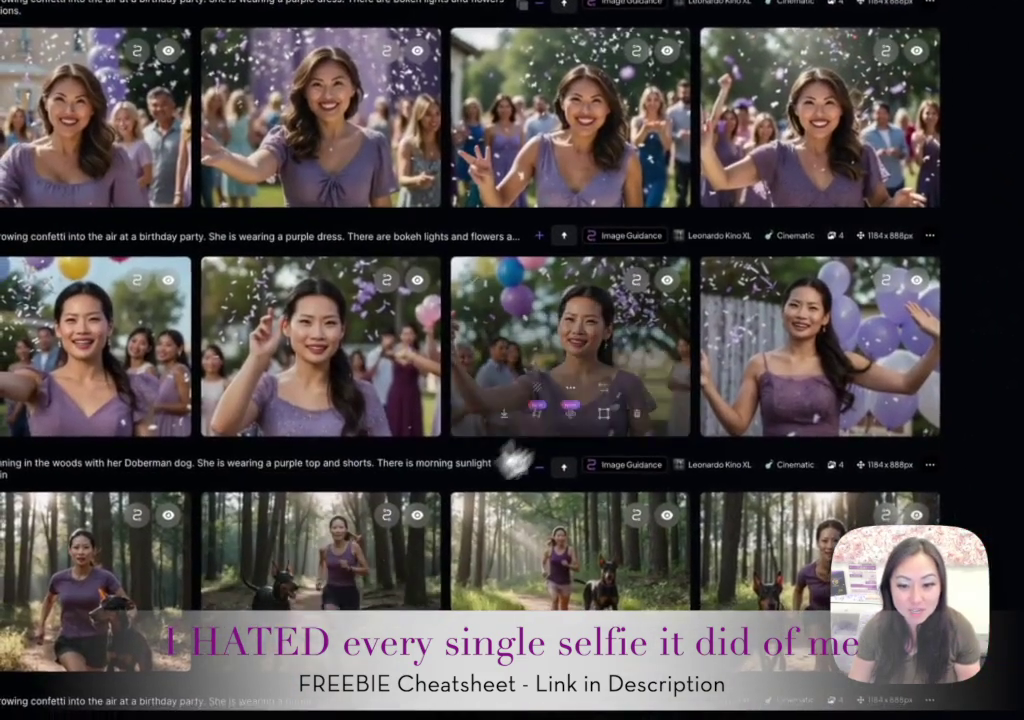
scroll(599, 372, "down", 4)
scroll(630, 300, "down", 1)
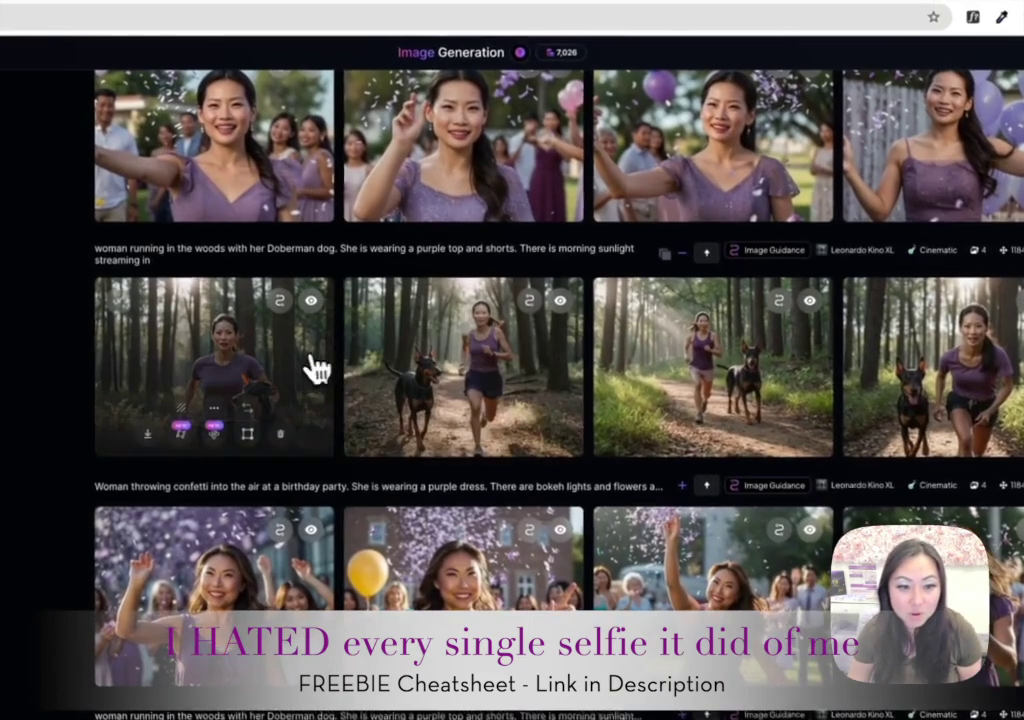
left_click(317, 370)
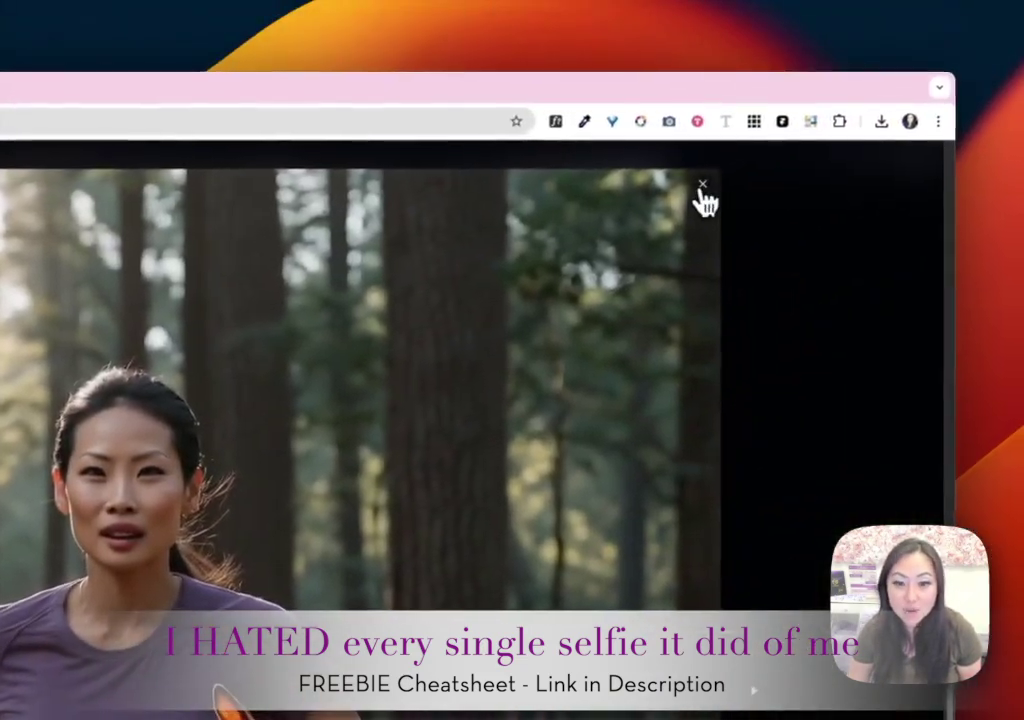
left_click(704, 188)
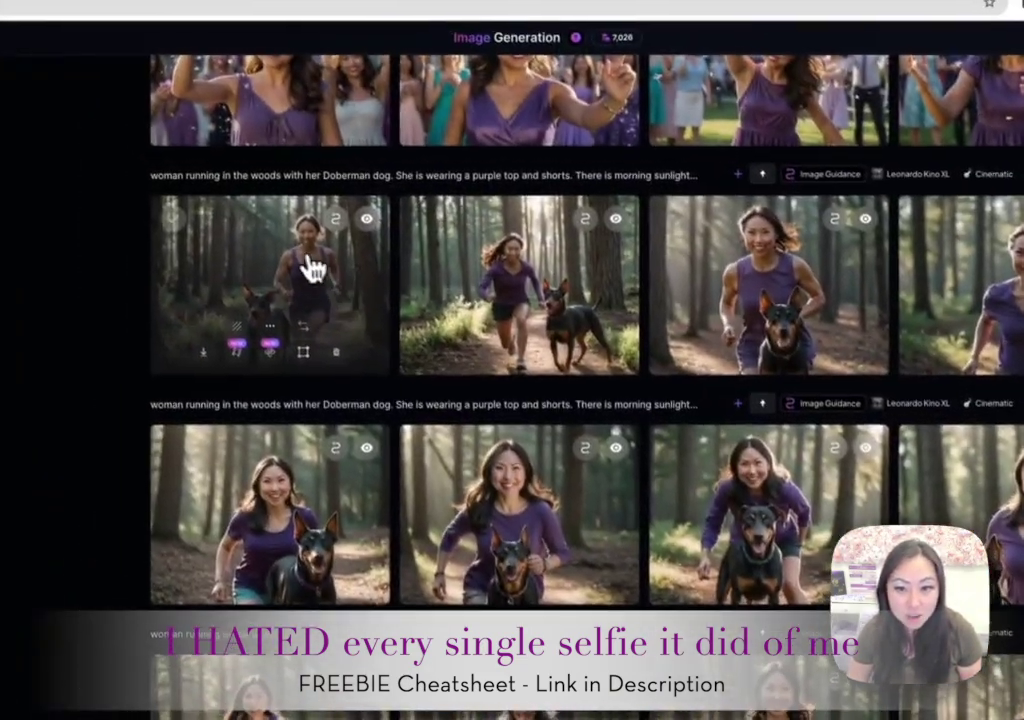
- Browse the older woodland set of the smiling woman running with her Doberman at full size and return to the feed
left_click(272, 232)
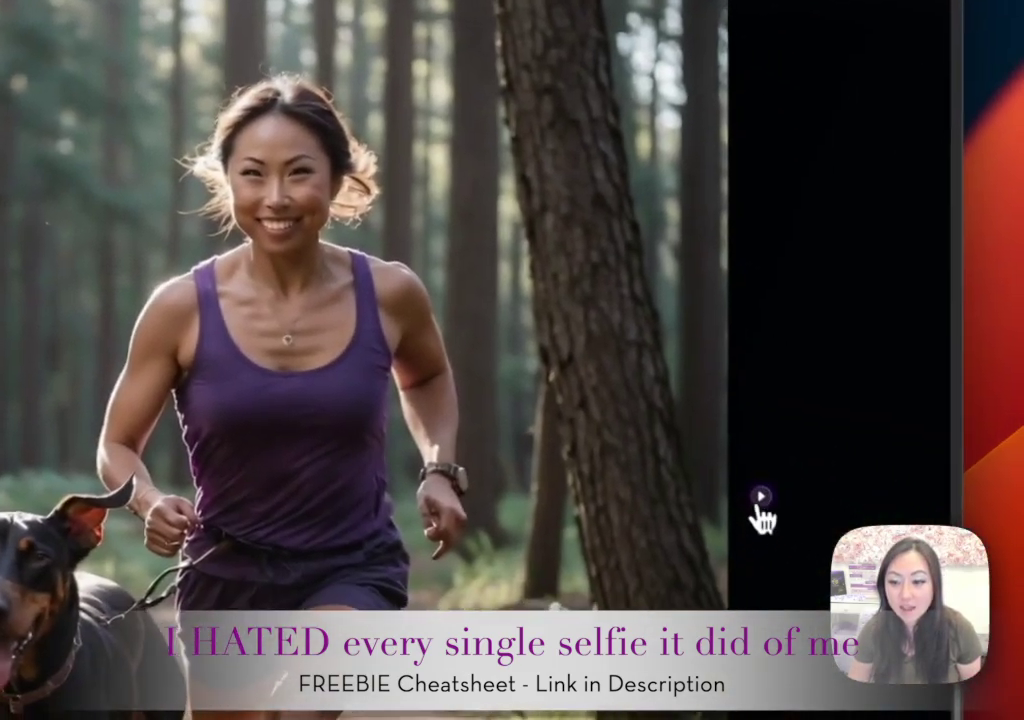
left_click(846, 547)
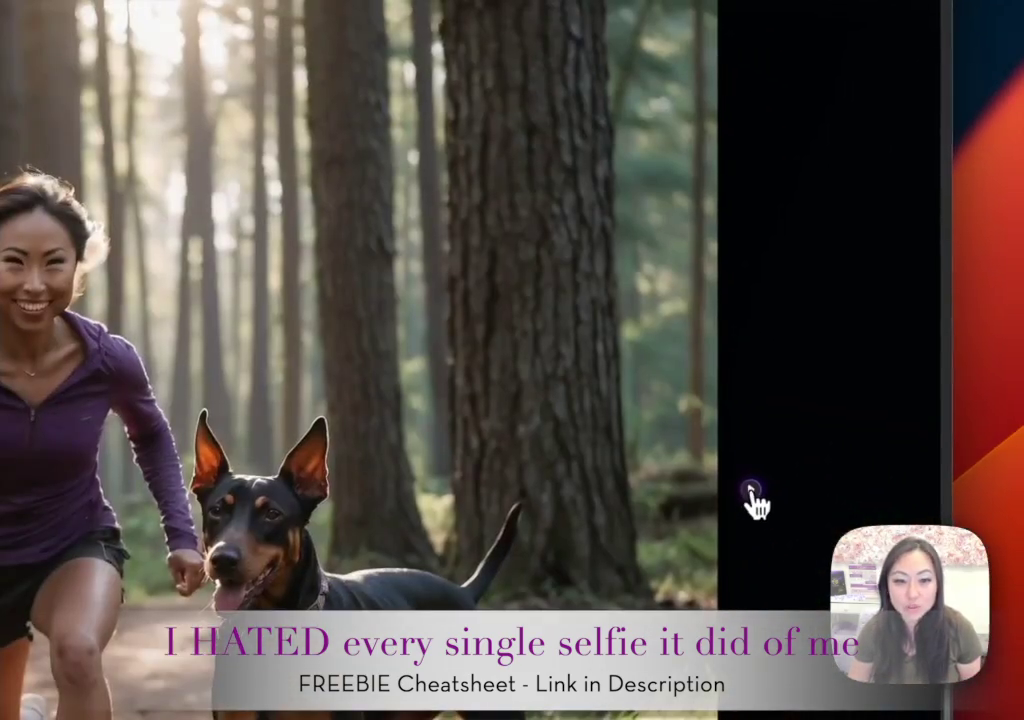
left_click(757, 505)
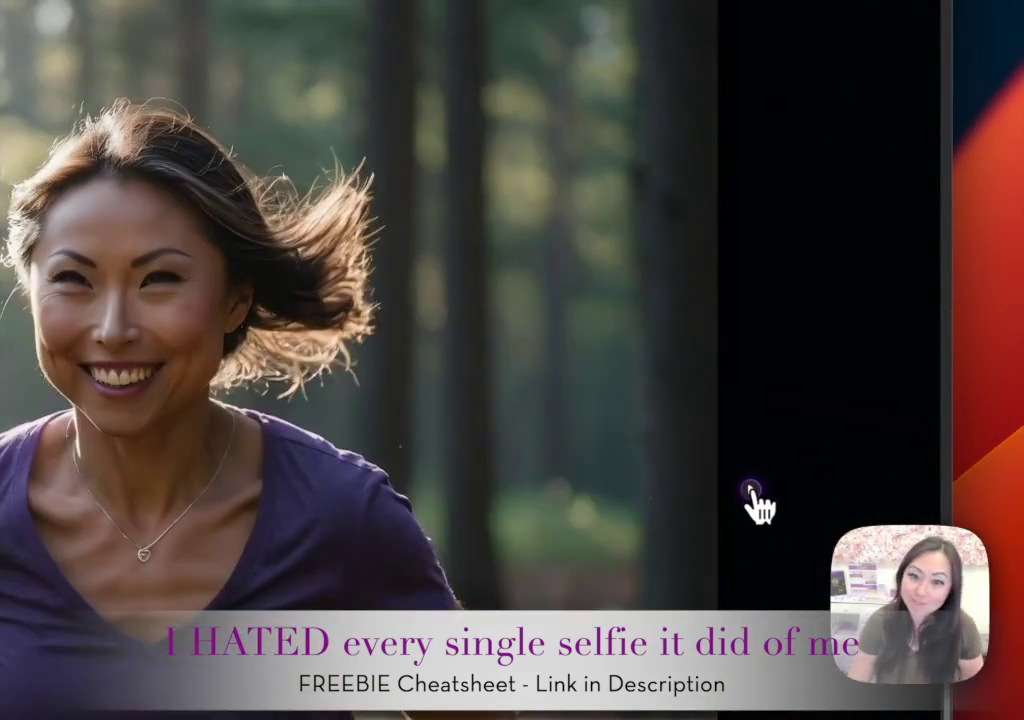
left_click(757, 505)
left_click(698, 181)
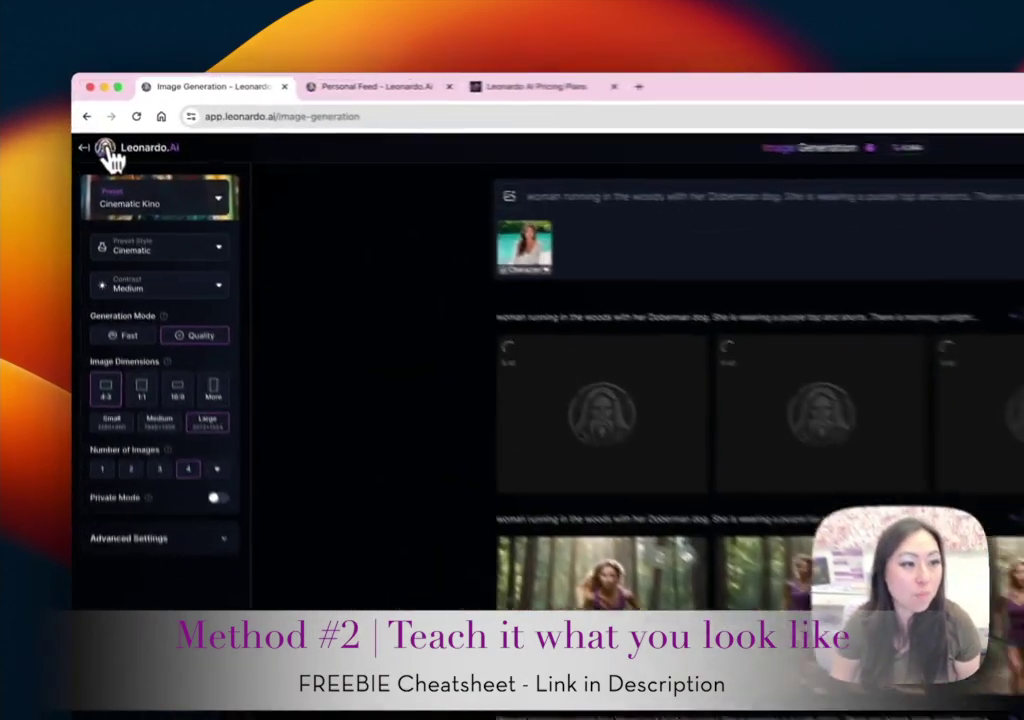
- Go to Training & Datasets and start creating a new dataset
left_click(90, 115)
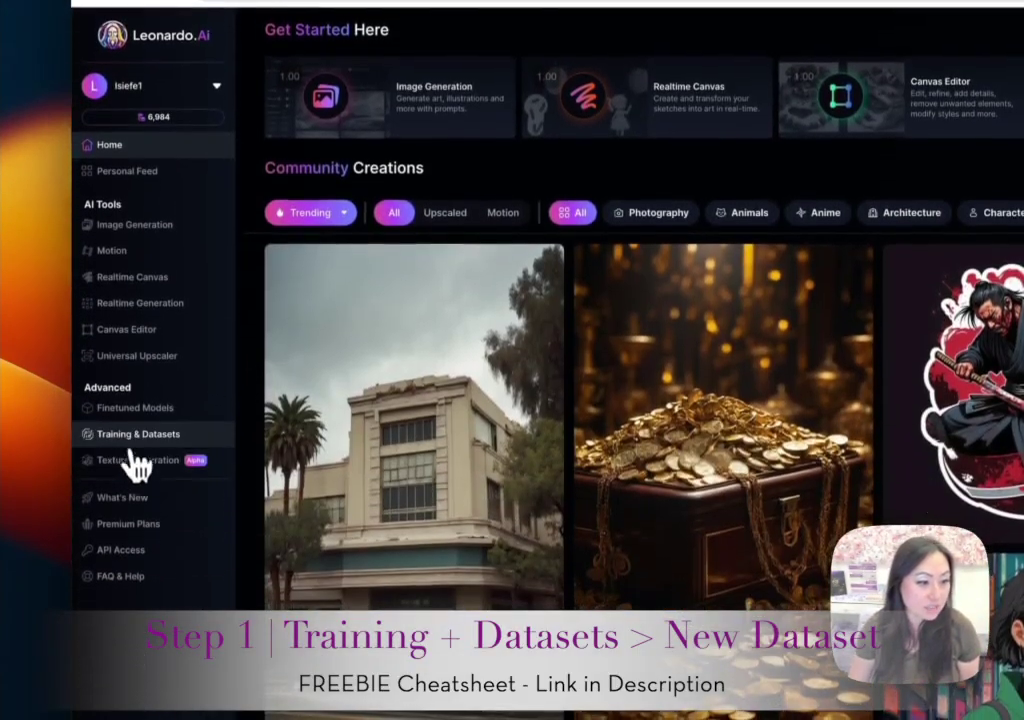
left_click(128, 438)
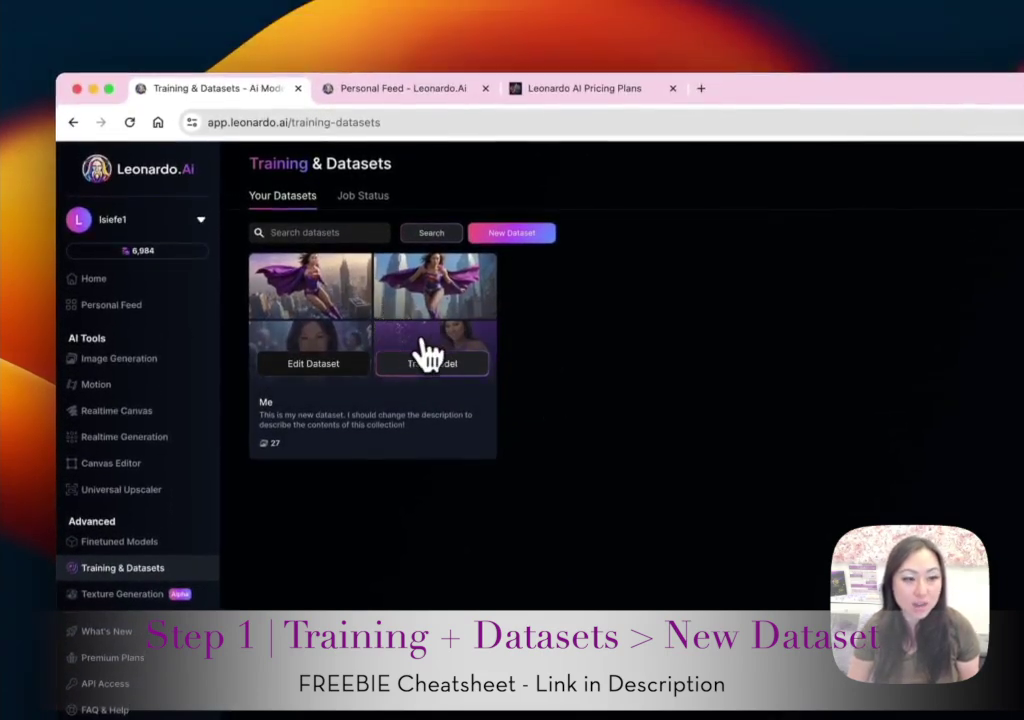
left_click(514, 236)
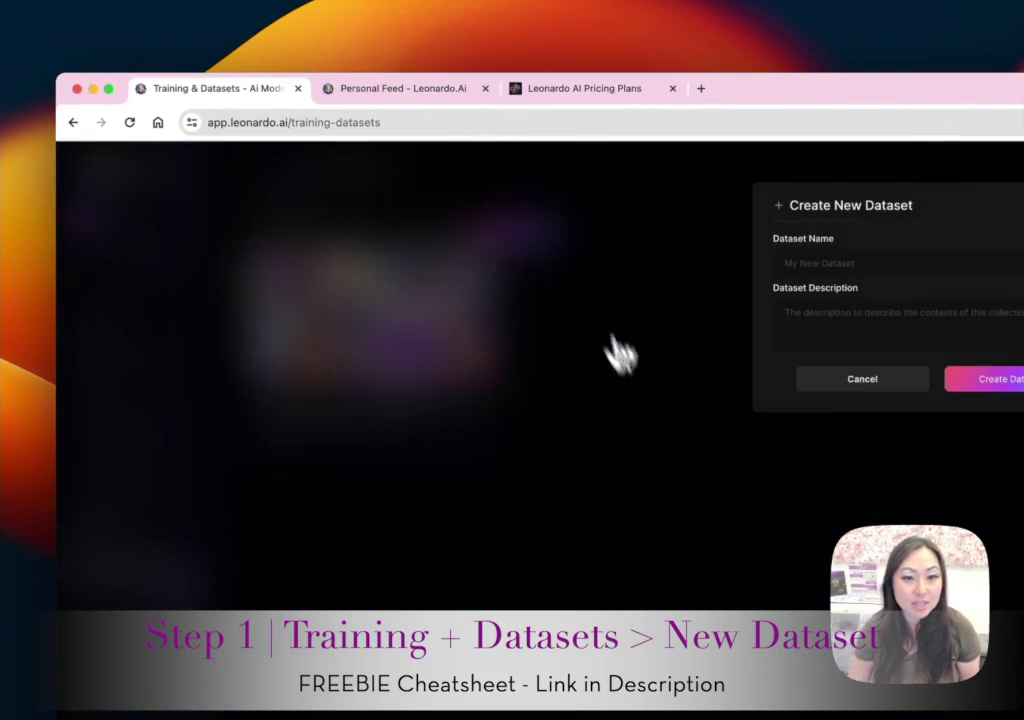
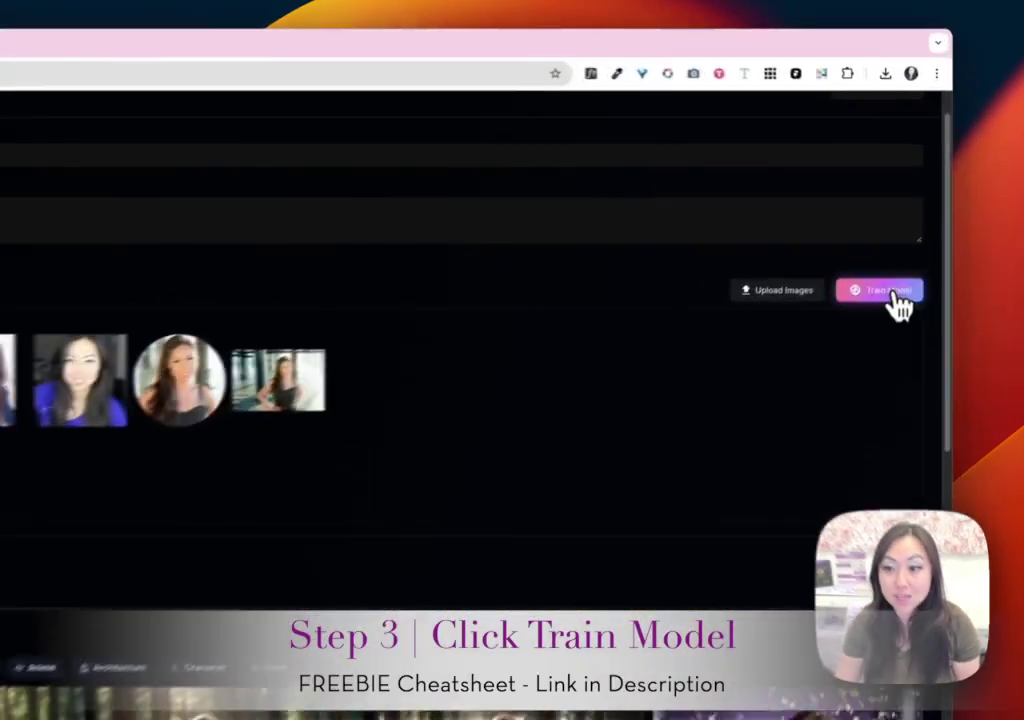
- Train a Stable Diffusion v1.5 model on the photo dataset with the person's name as instance prompt, and view the job status
left_click(915, 218)
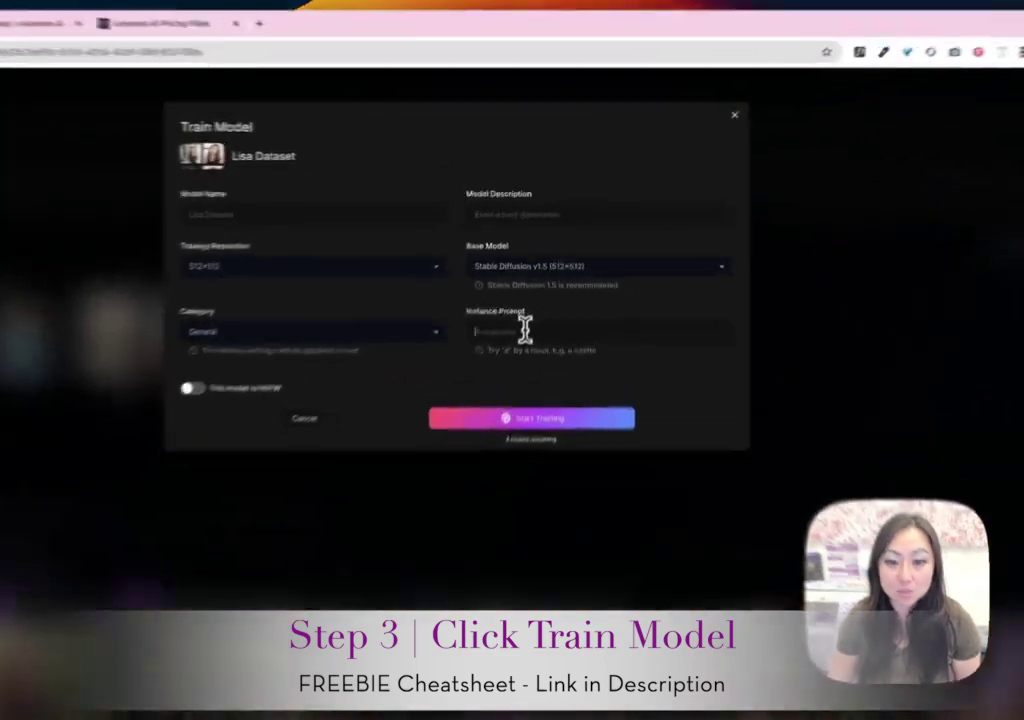
left_click(553, 264)
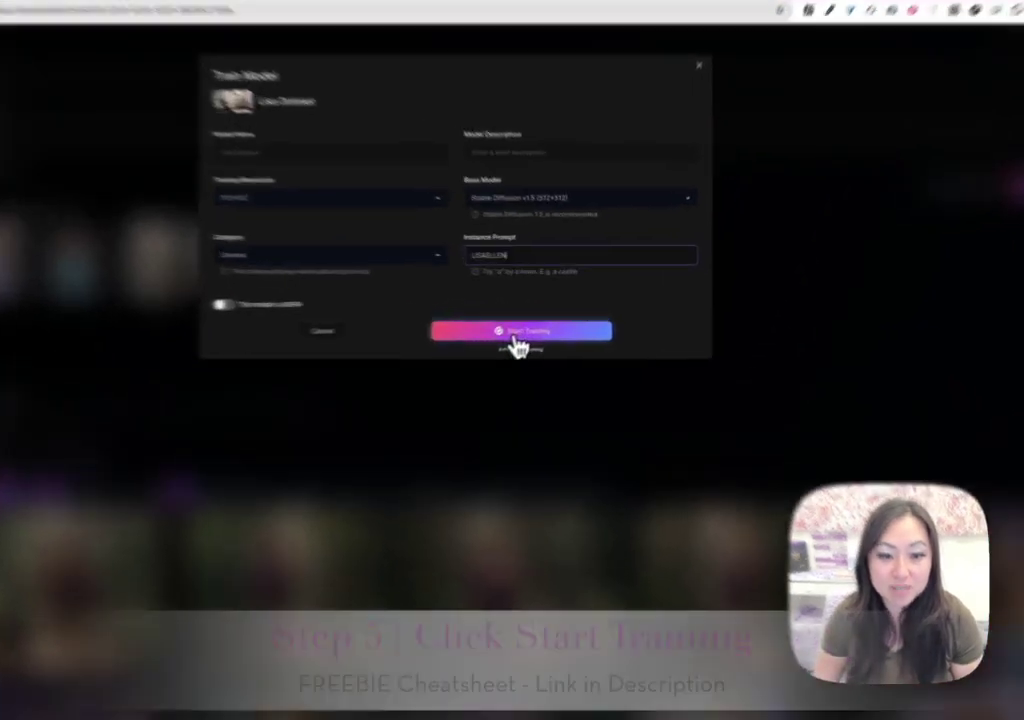
left_click(556, 316)
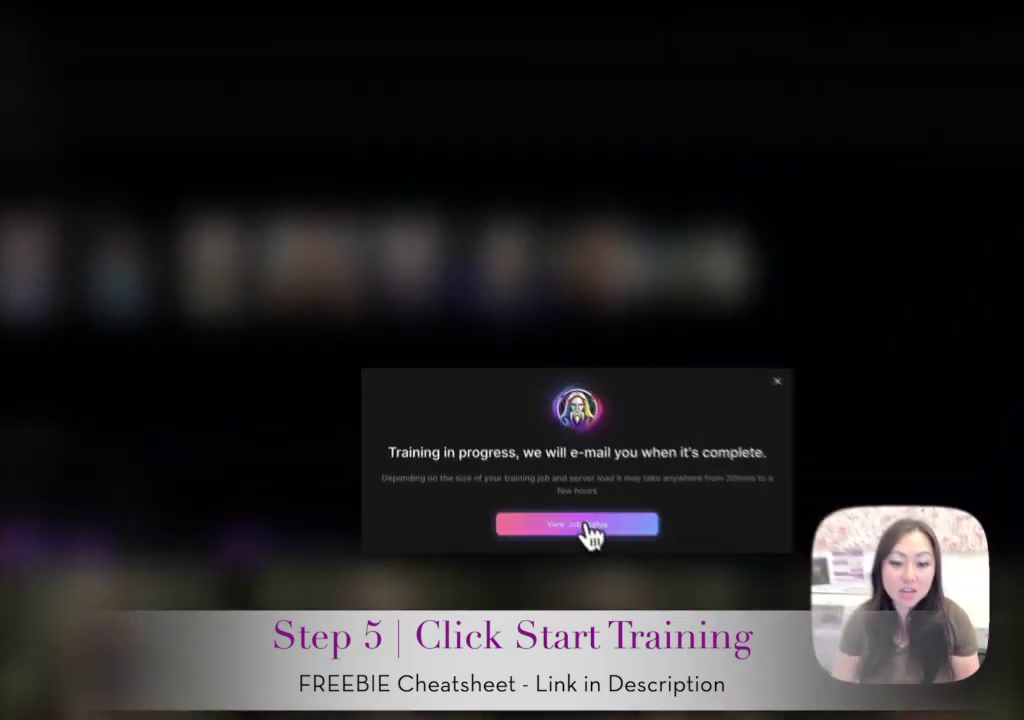
left_click(515, 412)
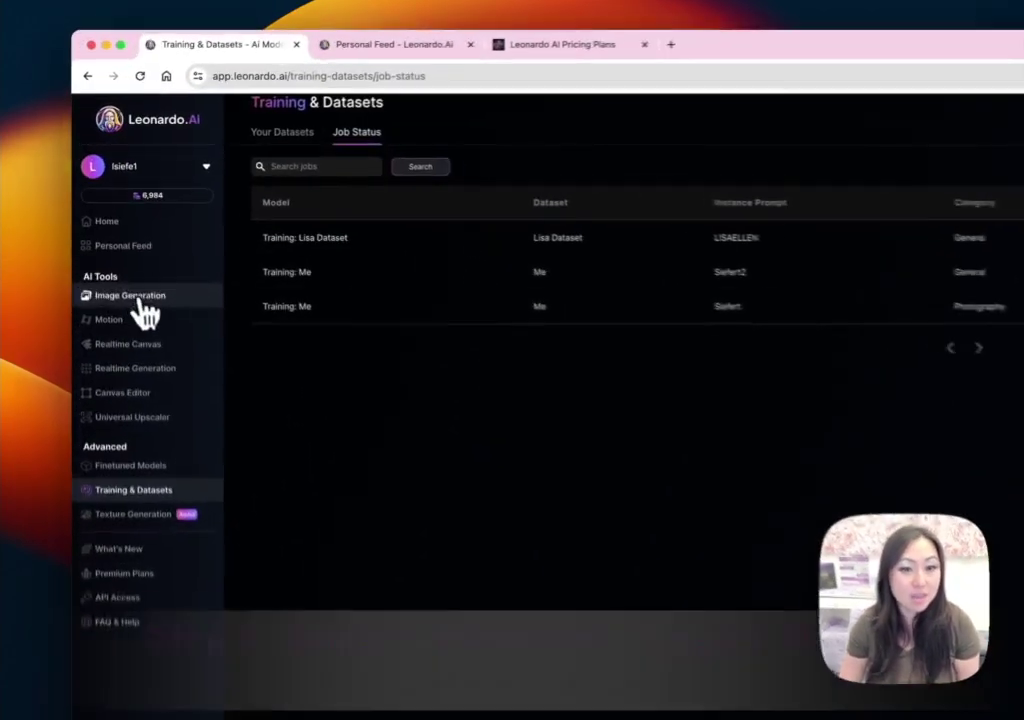
- Open Image Generation in Legacy Mode and make sure PhotoReal is turned off
left_click(126, 217)
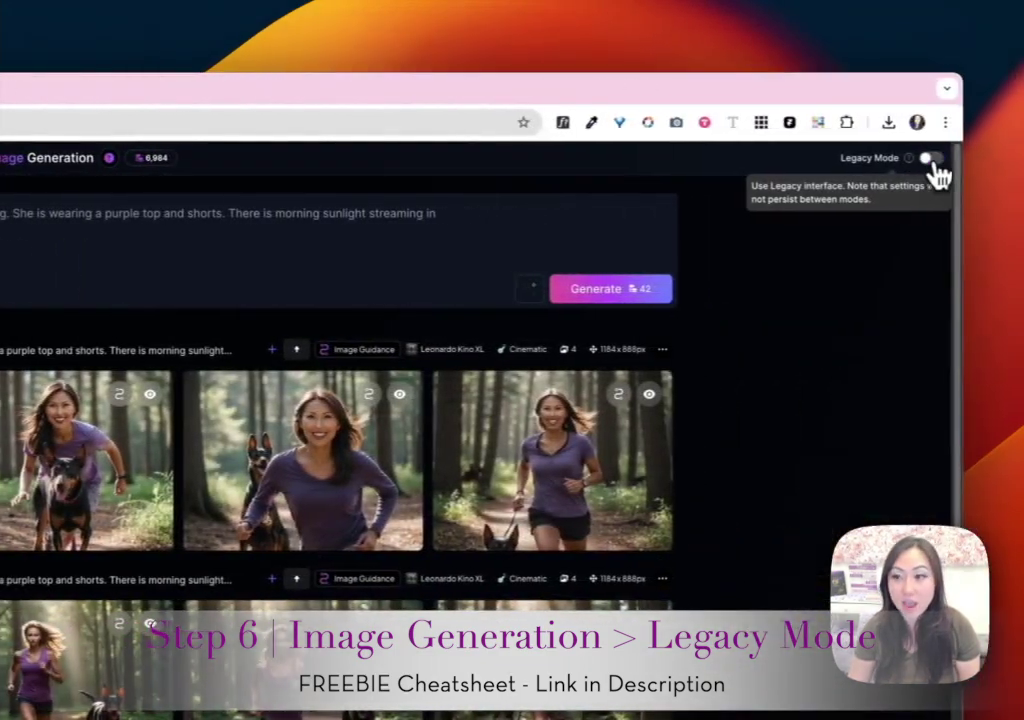
left_click(932, 160)
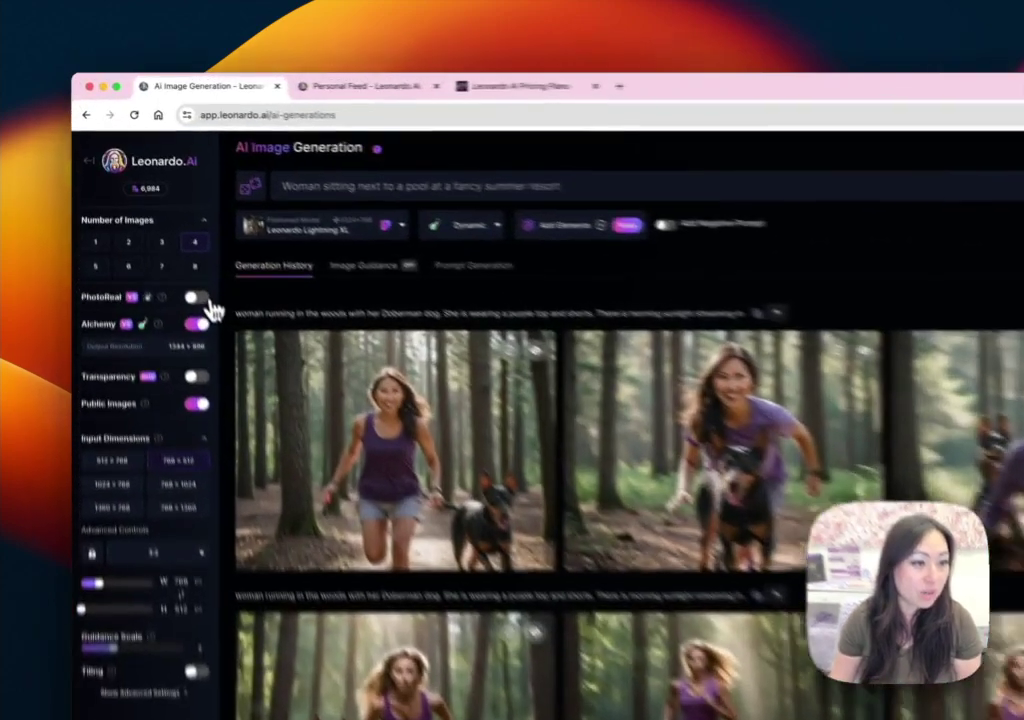
left_click(145, 205)
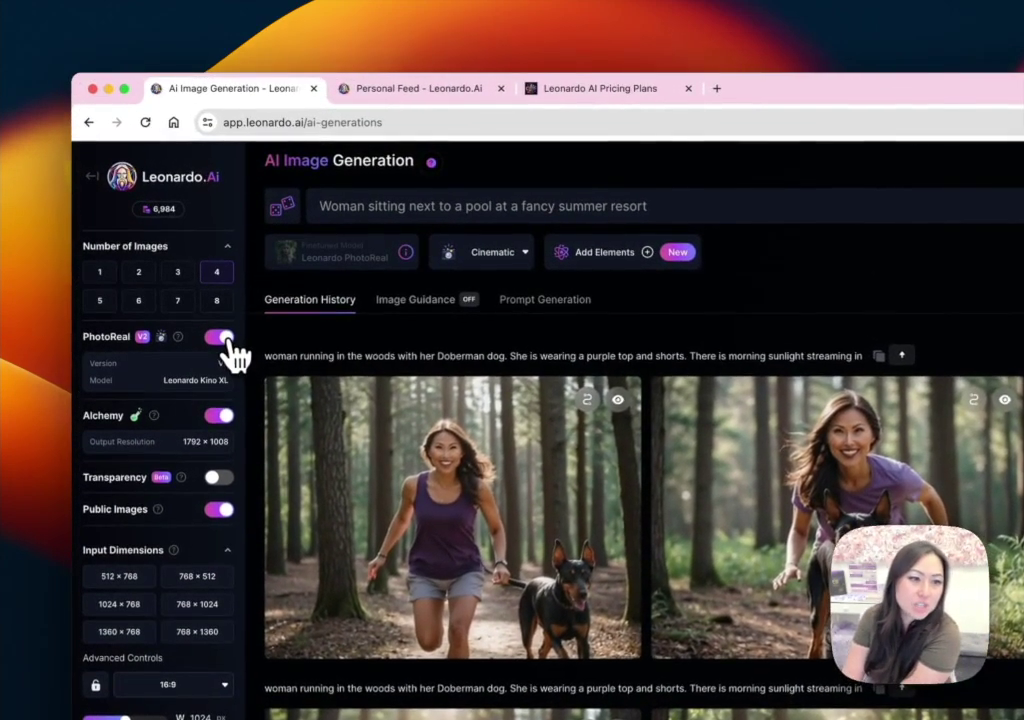
left_click(222, 338)
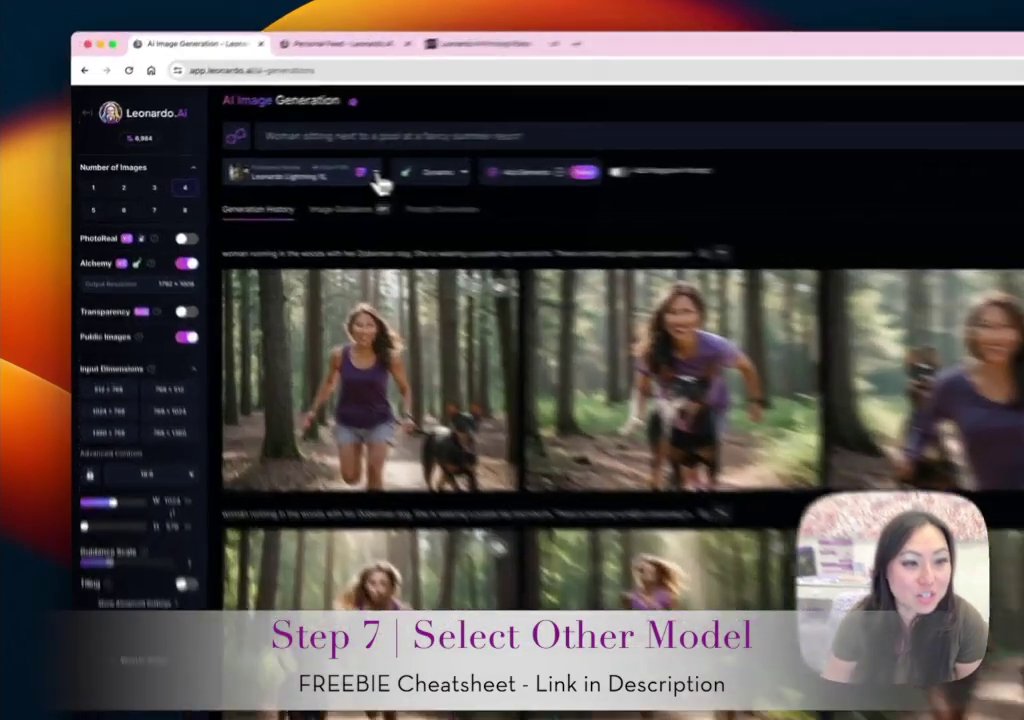
- Select your own finetuned model "Me" with the description "My Photos - attempt 1" and generate with it
left_click(266, 165)
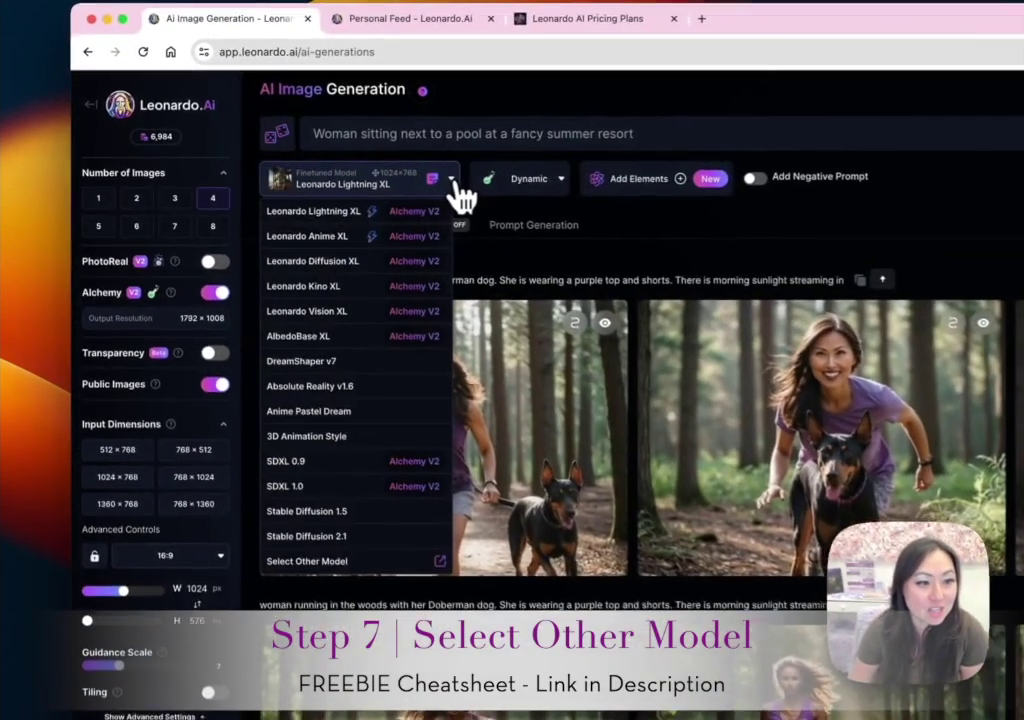
scroll(418, 418, "down", 3)
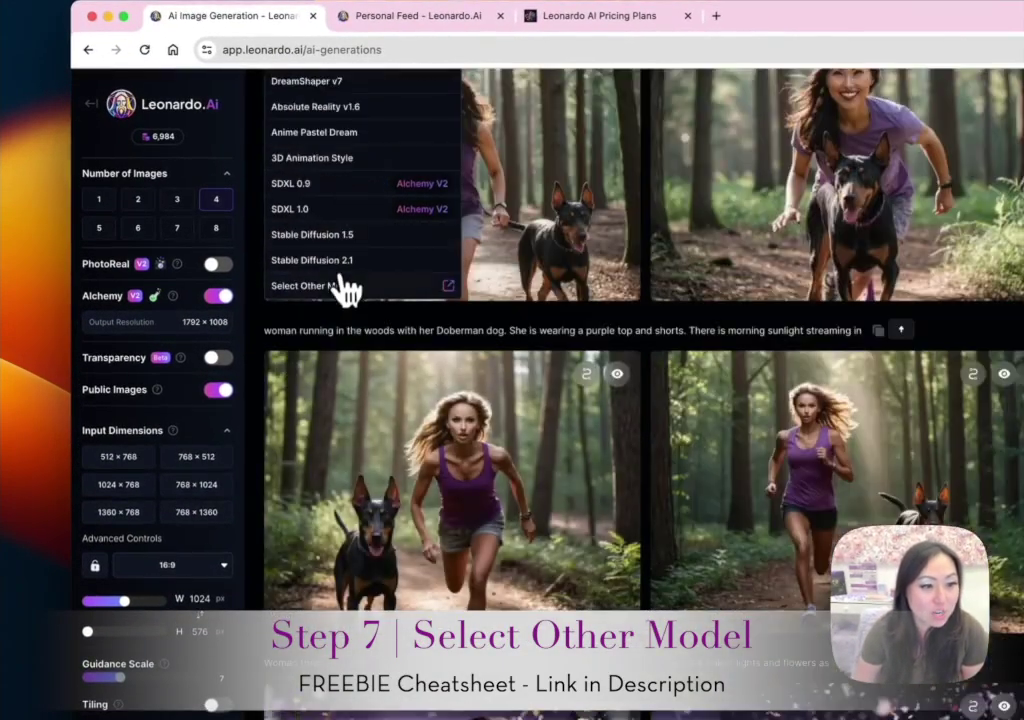
left_click(340, 287)
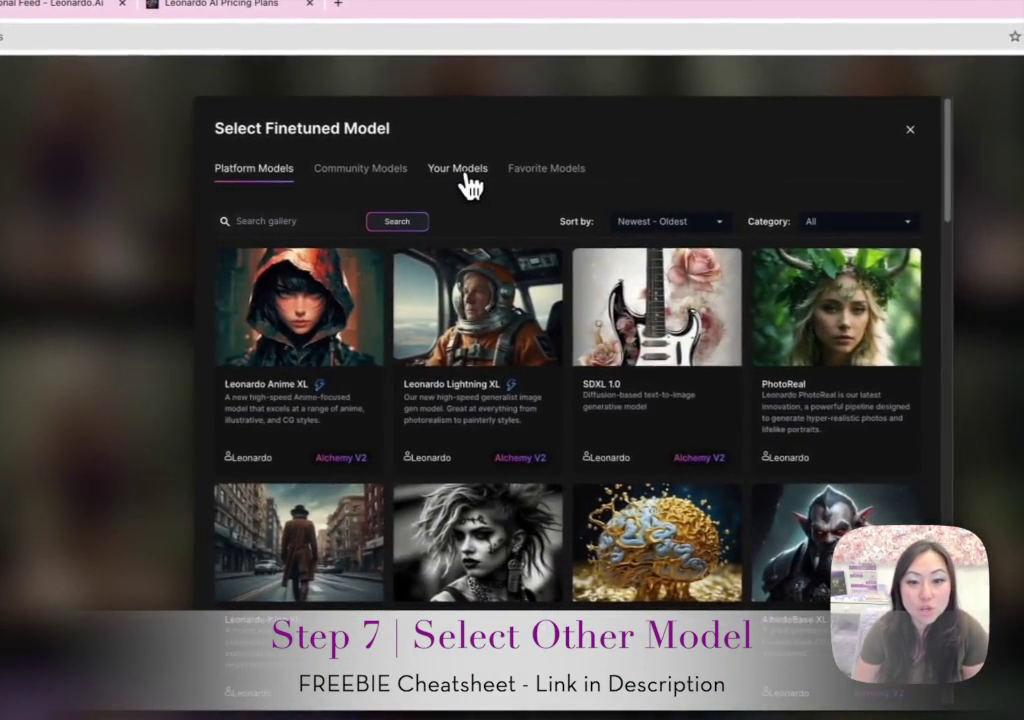
left_click(464, 172)
mouse_move(400, 292)
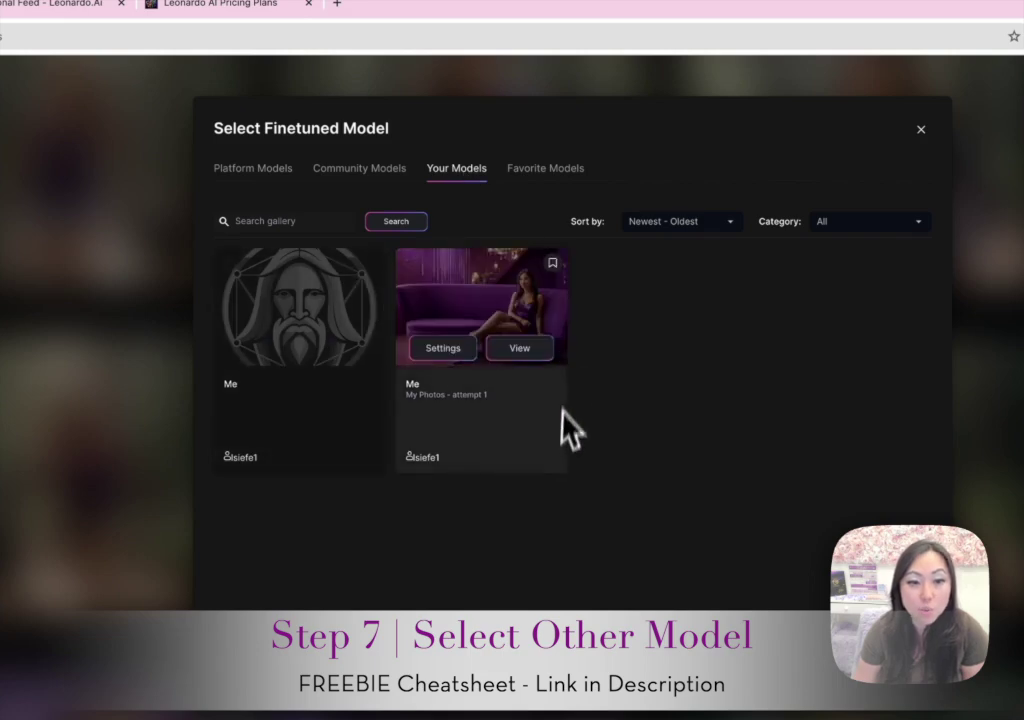
left_click(520, 349)
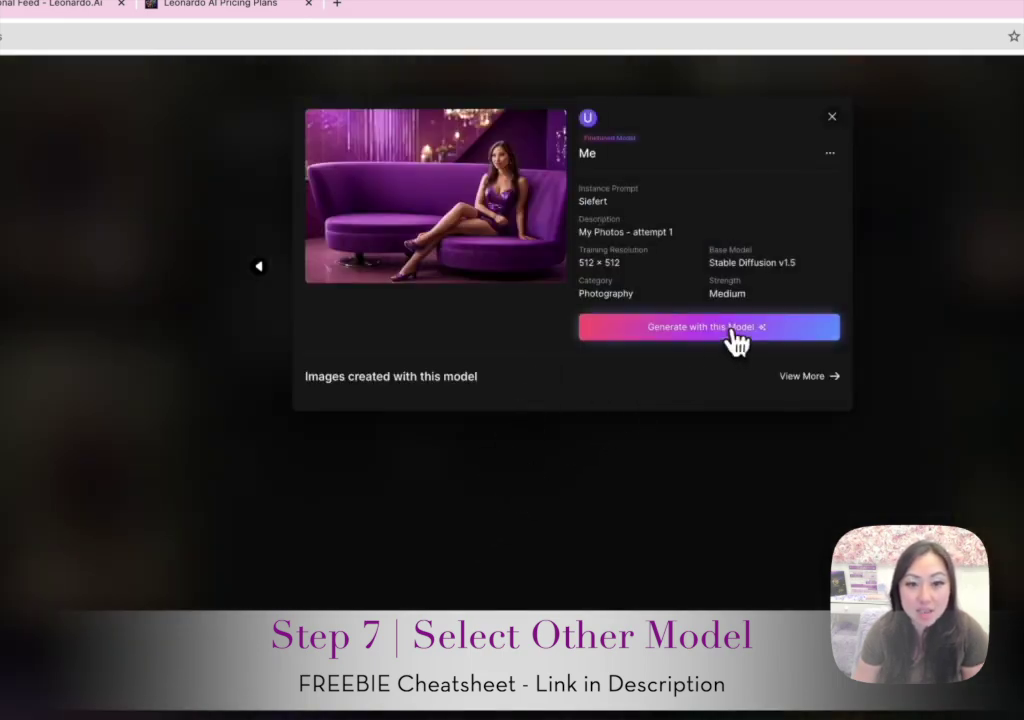
left_click(700, 333)
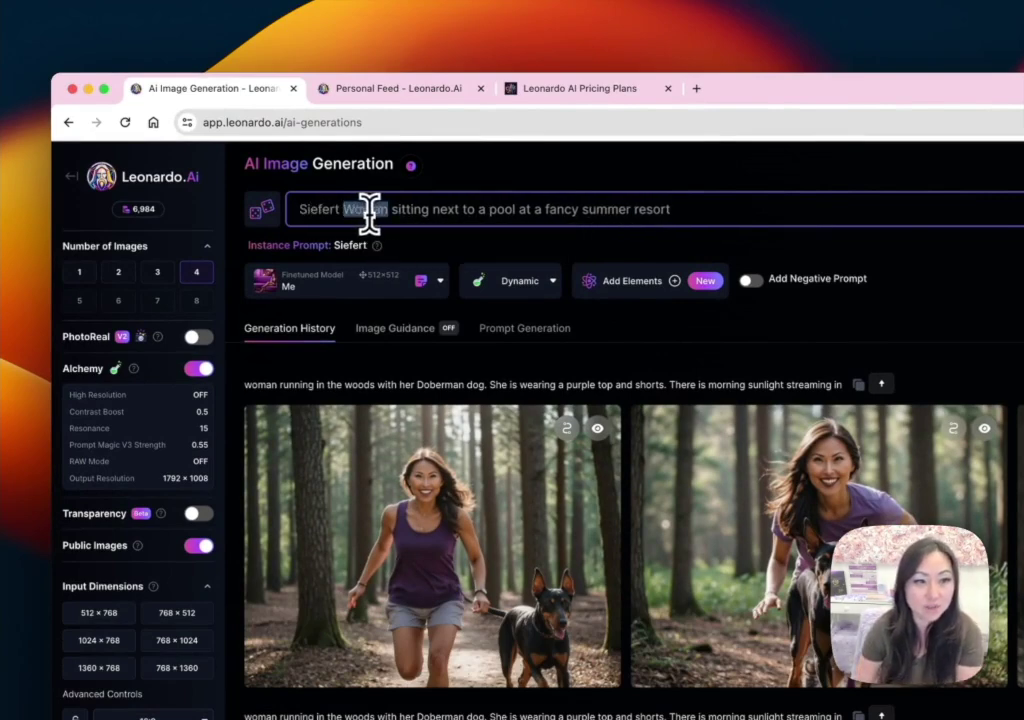
- Generate images from the earlier woods-running prompt with the Doberman, using the custom model's instance prompt in place of "woman"
key("BackSpace")
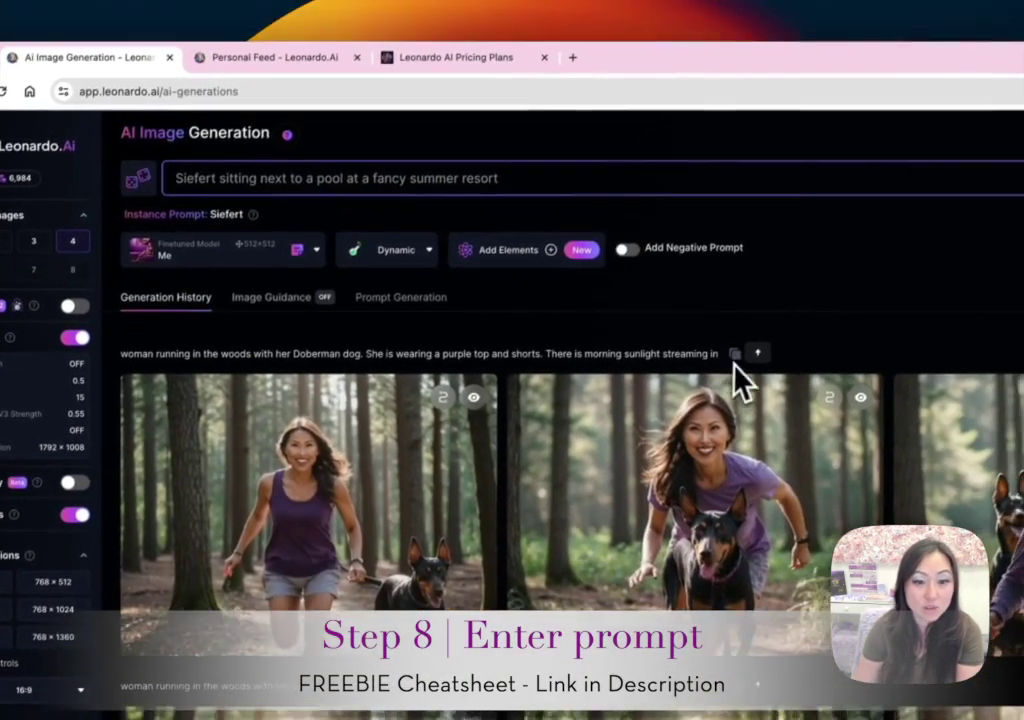
left_click(858, 385)
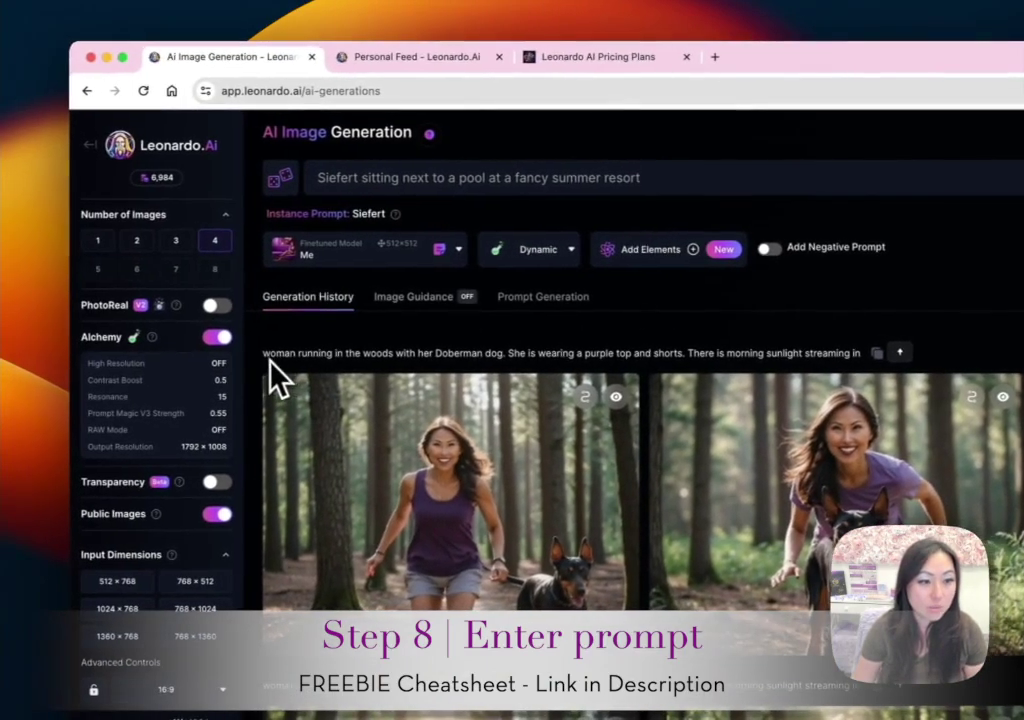
left_click_drag(118, 362, 459, 365)
left_click_drag(606, 353, 858, 354)
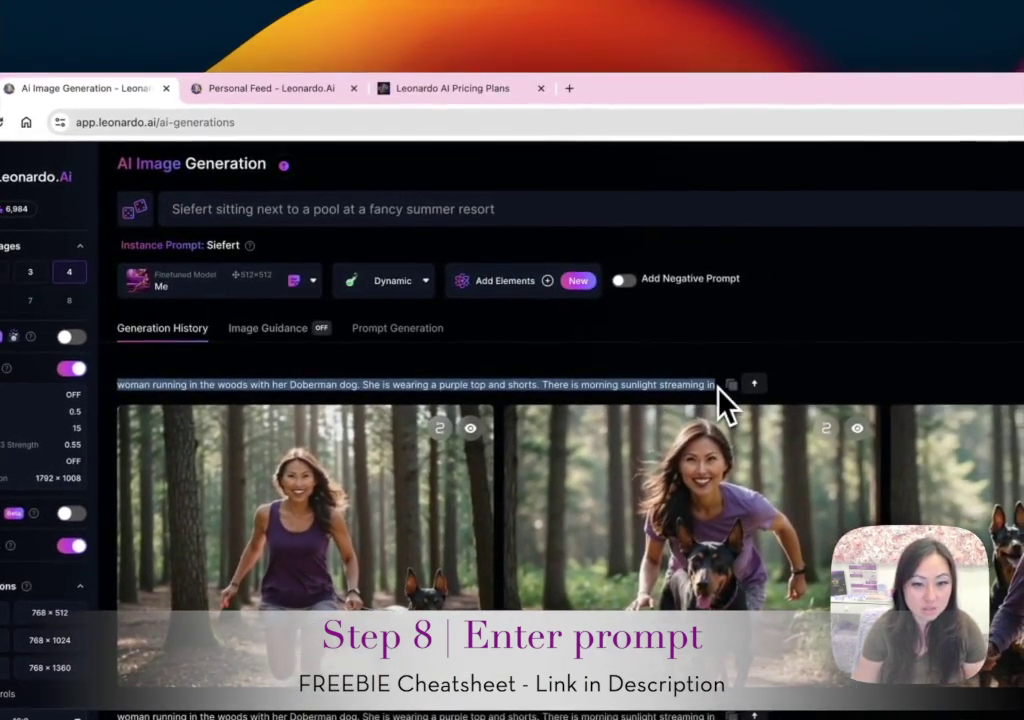
left_click(731, 386)
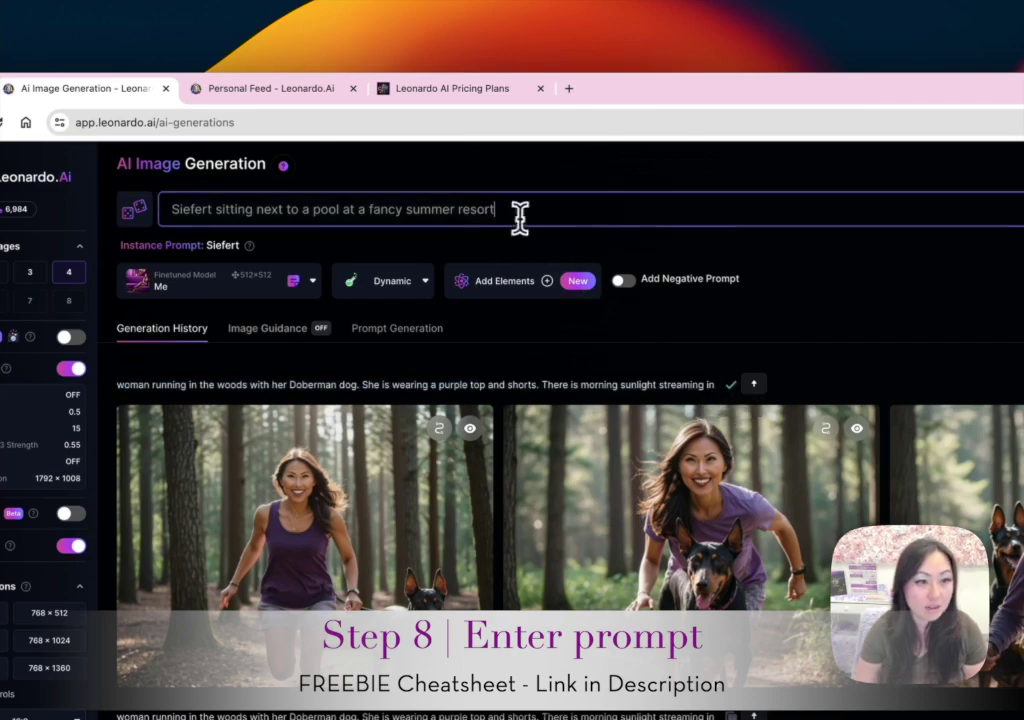
left_click_drag(521, 217, 215, 215)
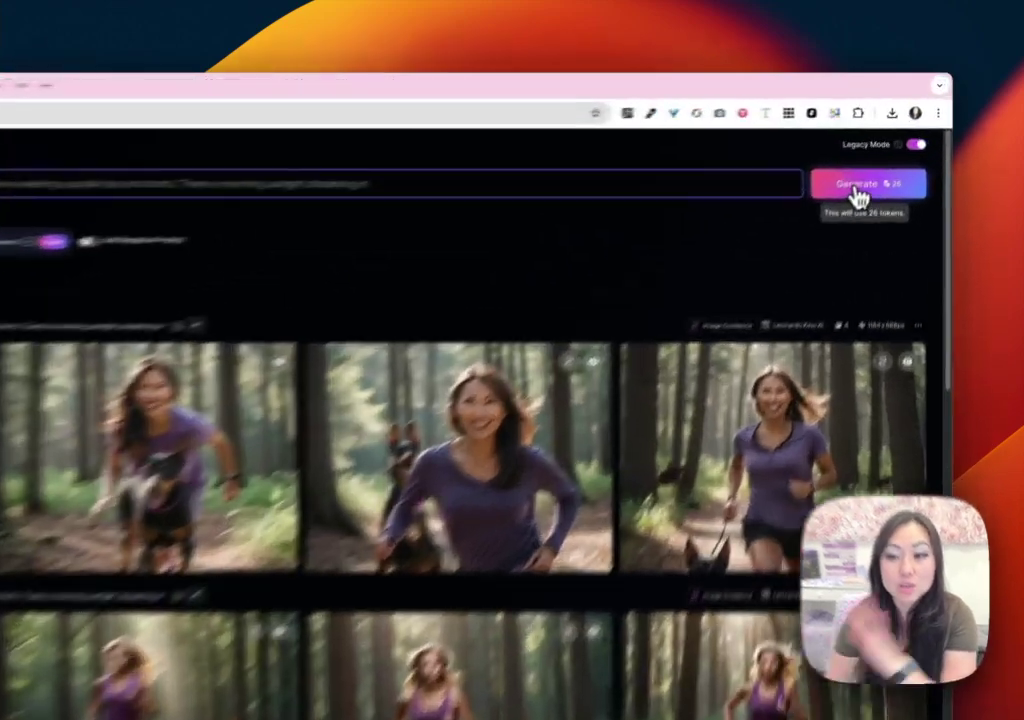
left_click(866, 148)
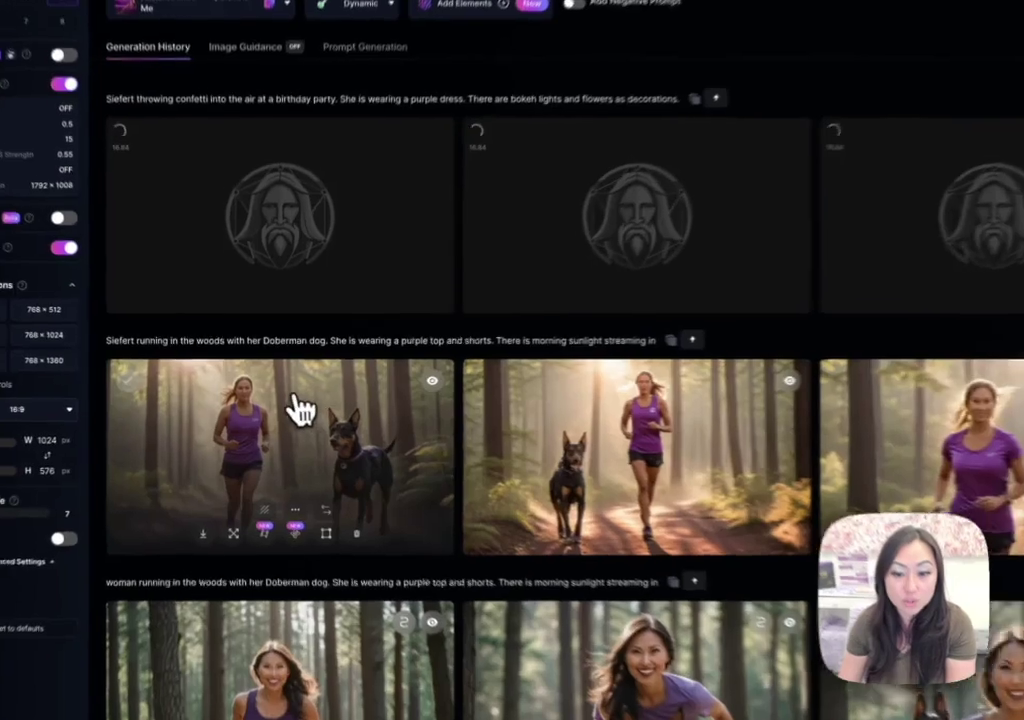
- Examine the woods-running images made with the "Me" model at enlarged size, checking the likeness
left_click(297, 411)
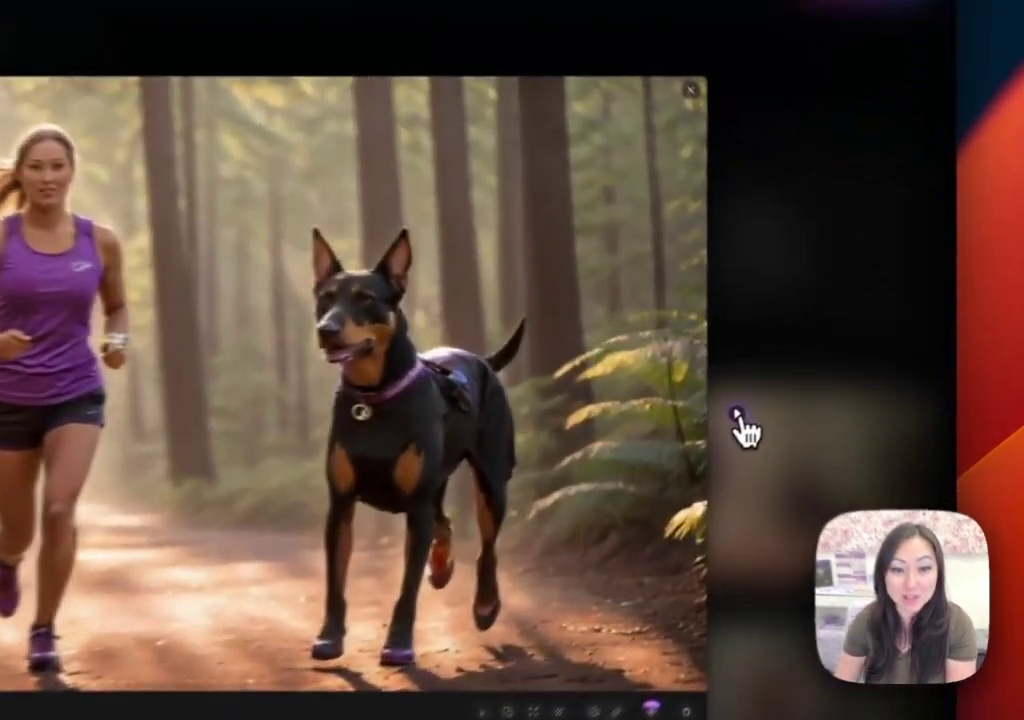
left_click(830, 384)
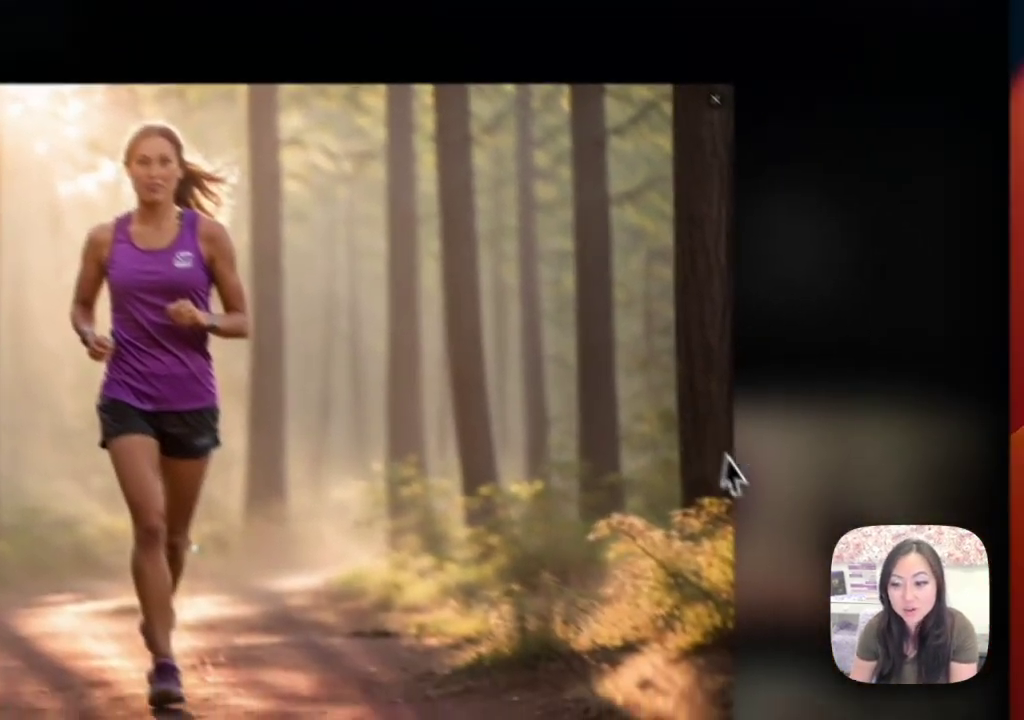
left_click(890, 570)
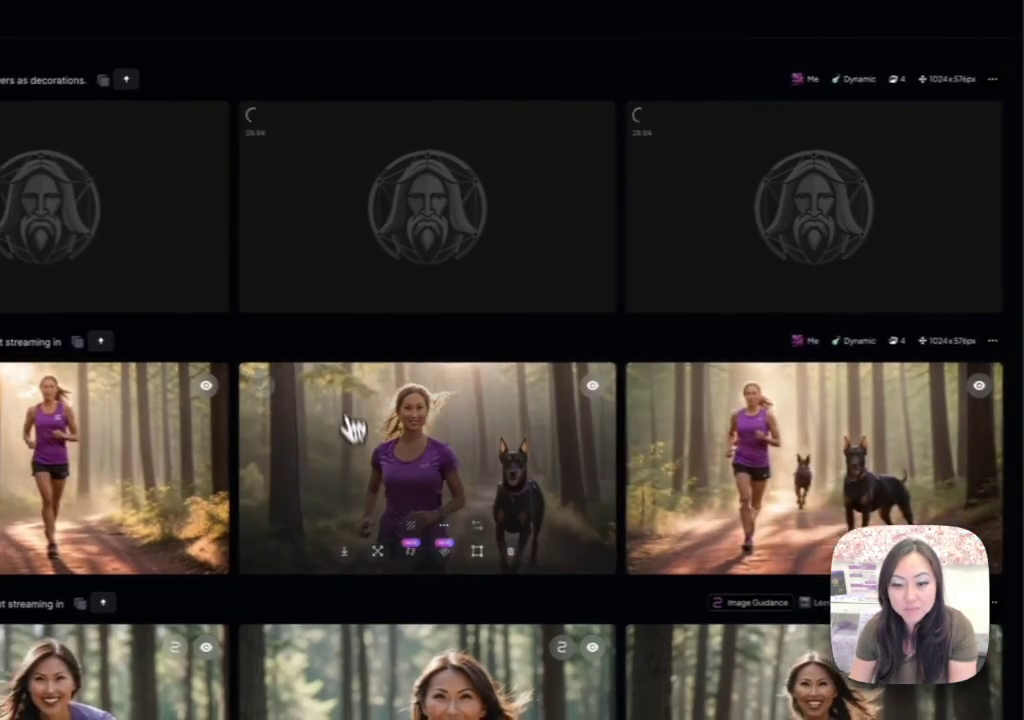
left_click(268, 430)
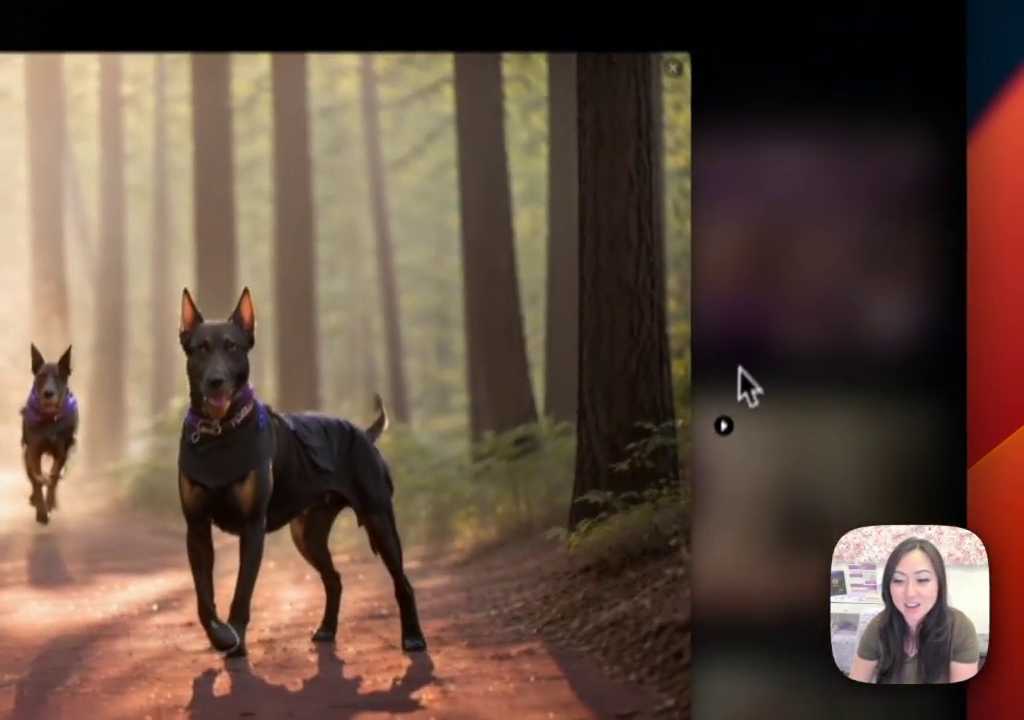
left_click(740, 368)
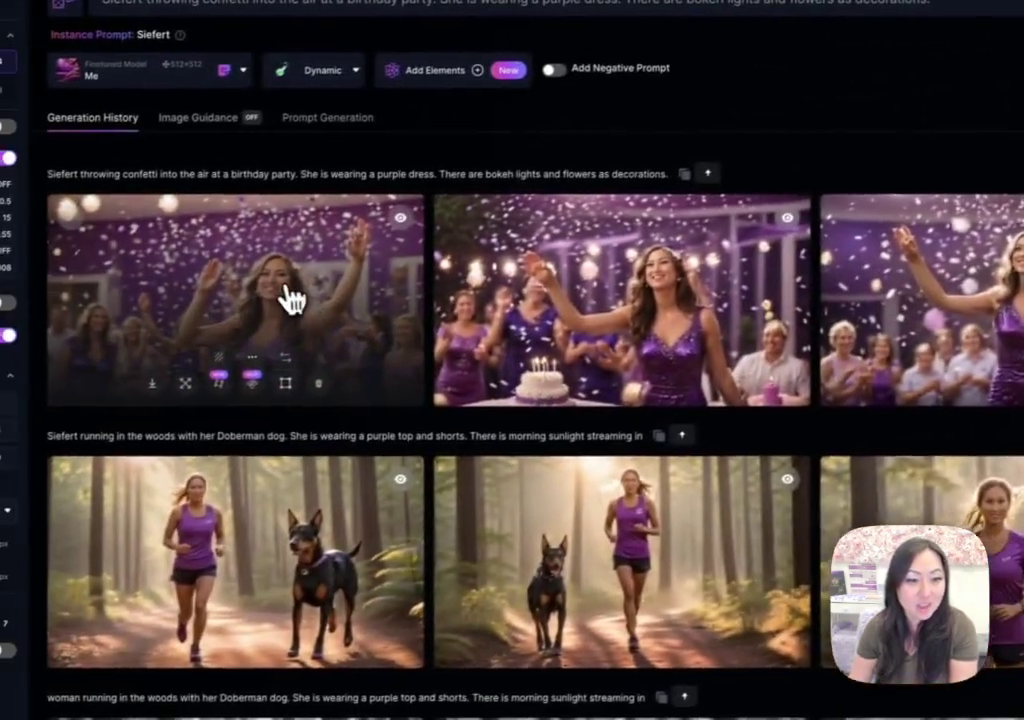
- Examine each birthday party confetti image made with the "Me" model at enlarged size
left_click(288, 286)
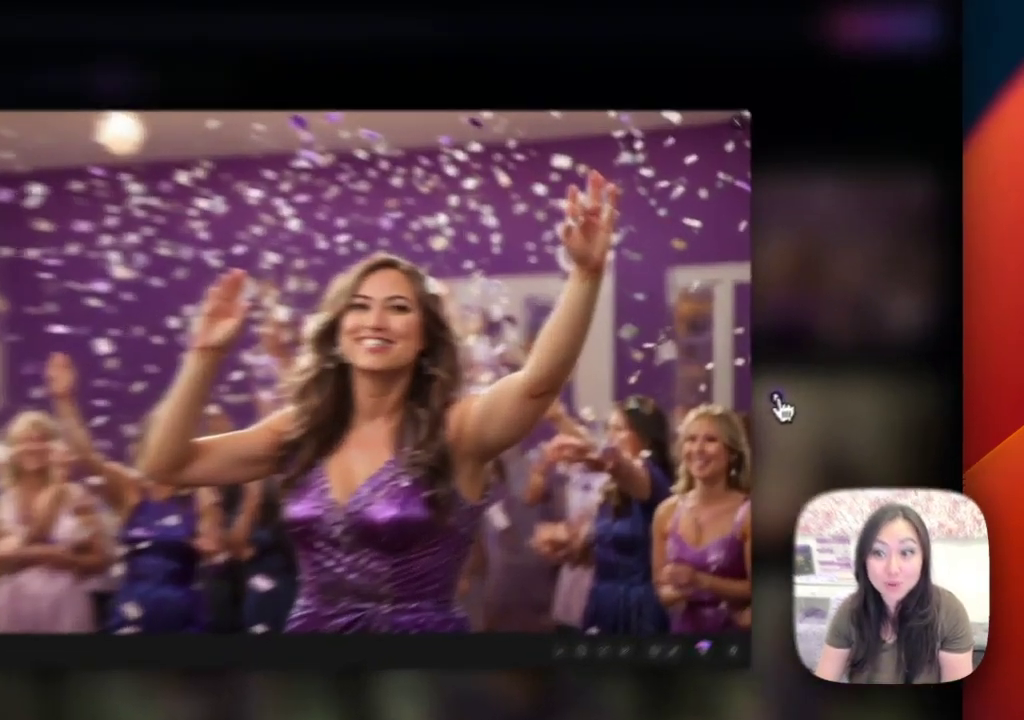
left_click(830, 384)
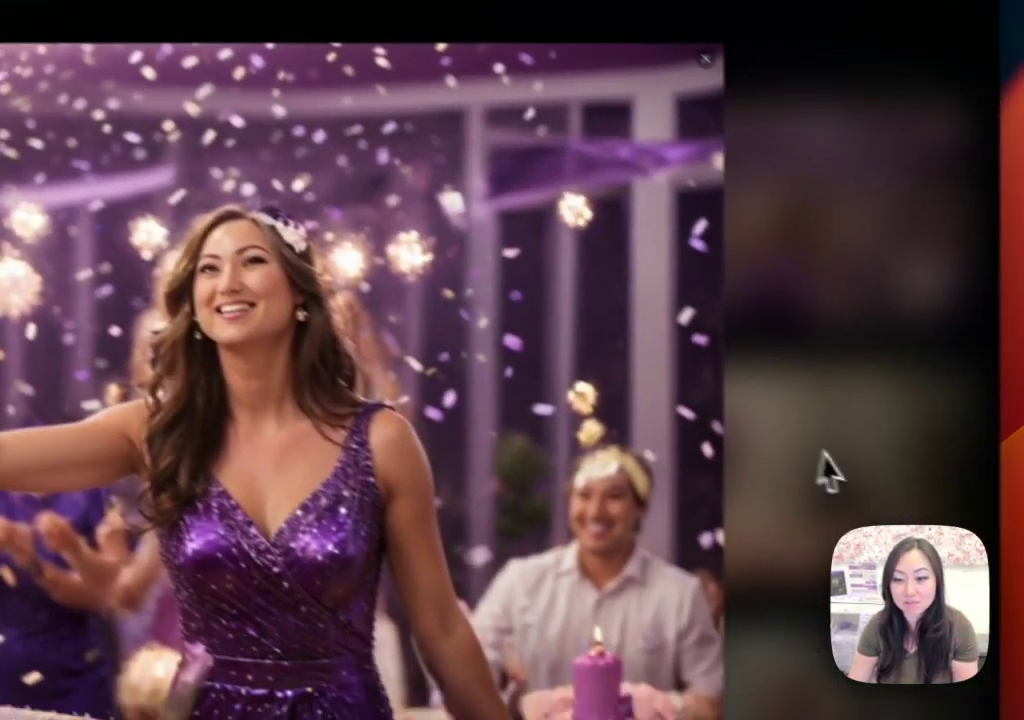
left_click(774, 466)
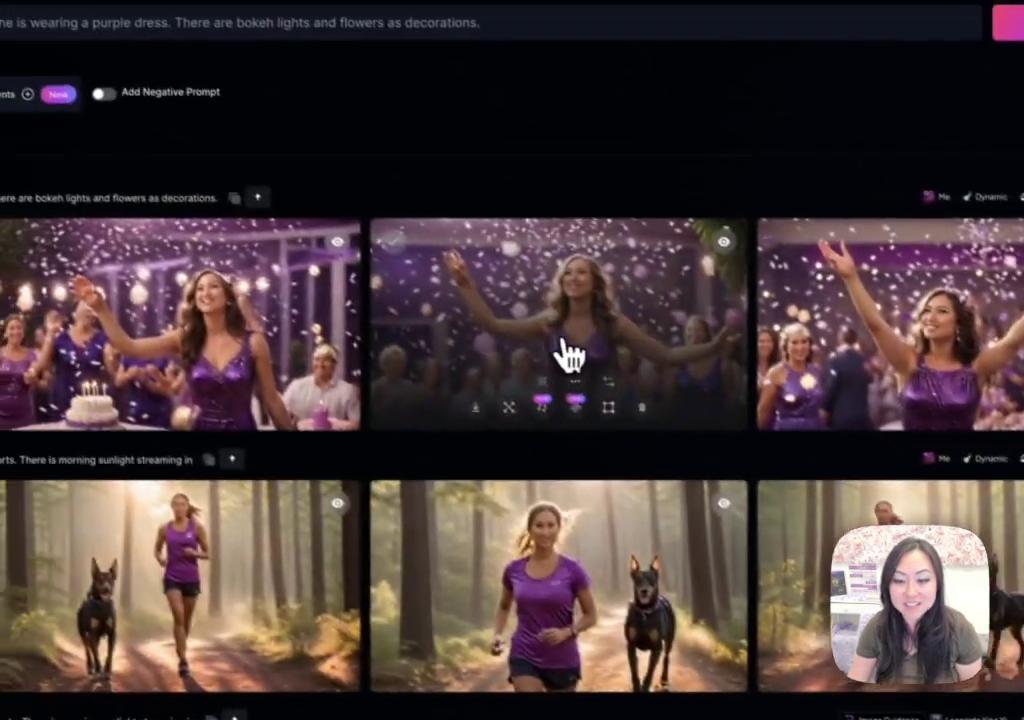
left_click(568, 355)
left_click(393, 377)
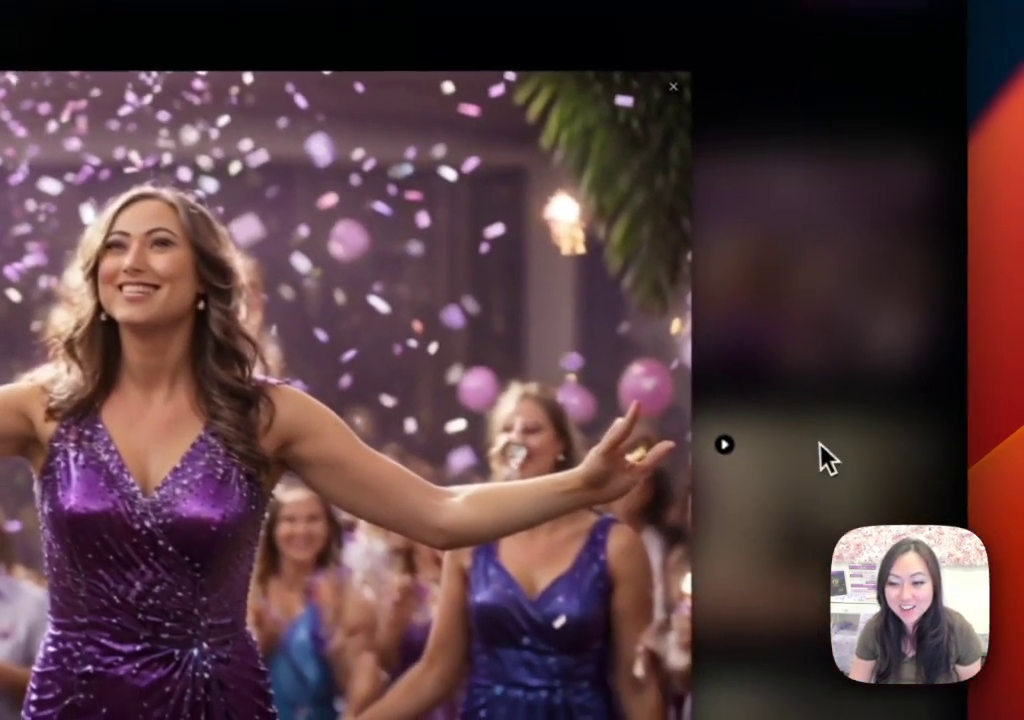
left_click(821, 443)
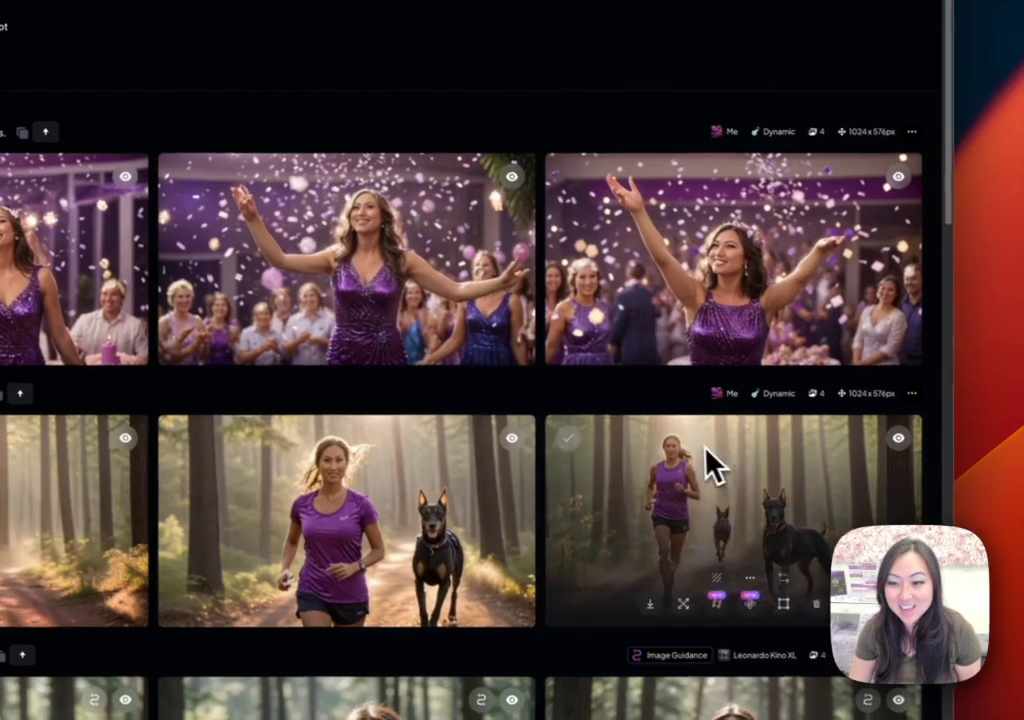
left_click(748, 322)
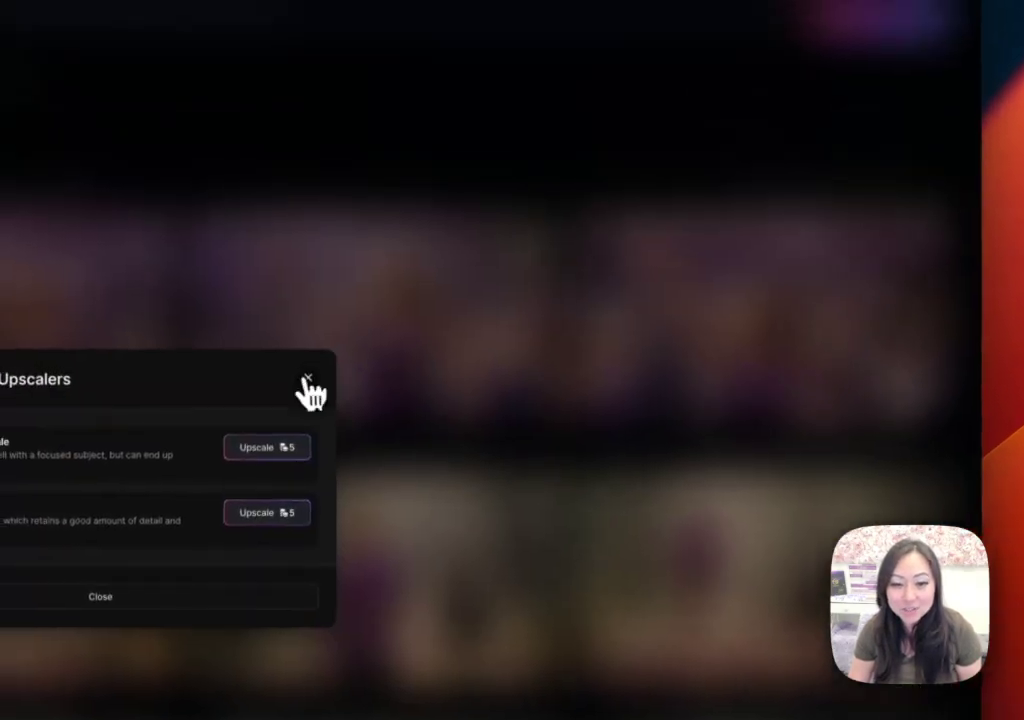
left_click(279, 318)
left_click(577, 370)
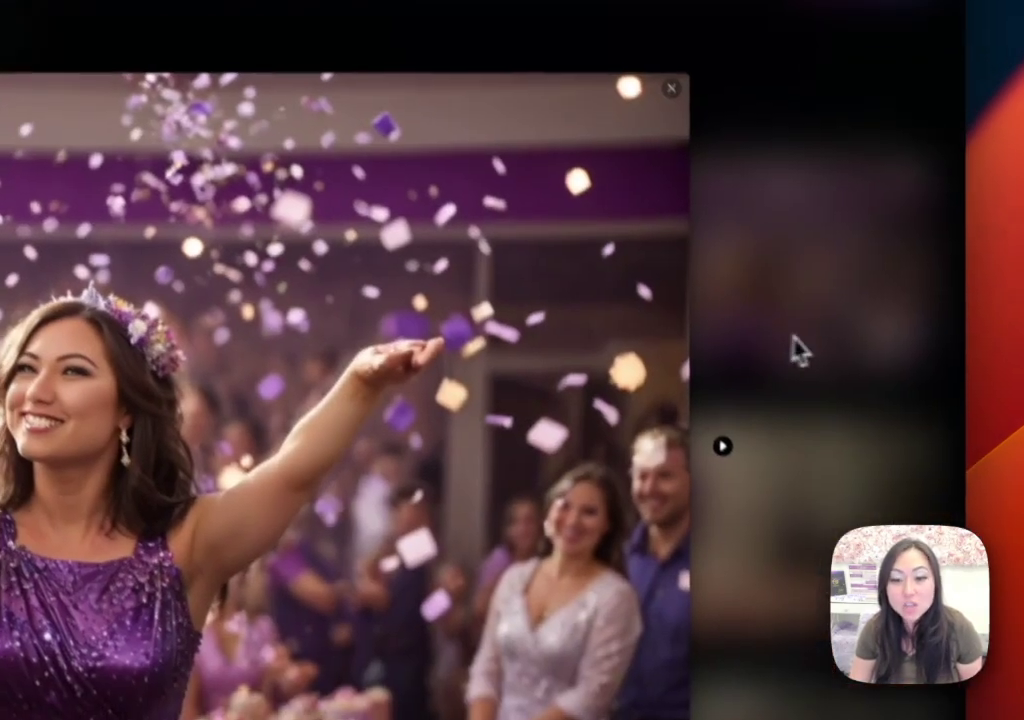
left_click(810, 400)
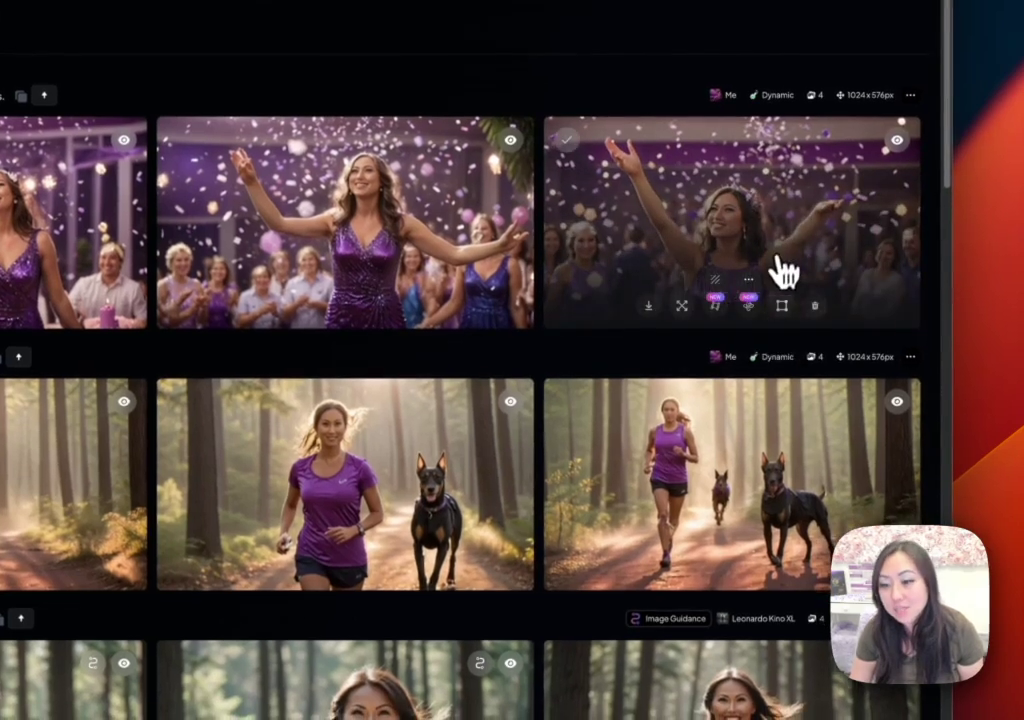
left_click(785, 262)
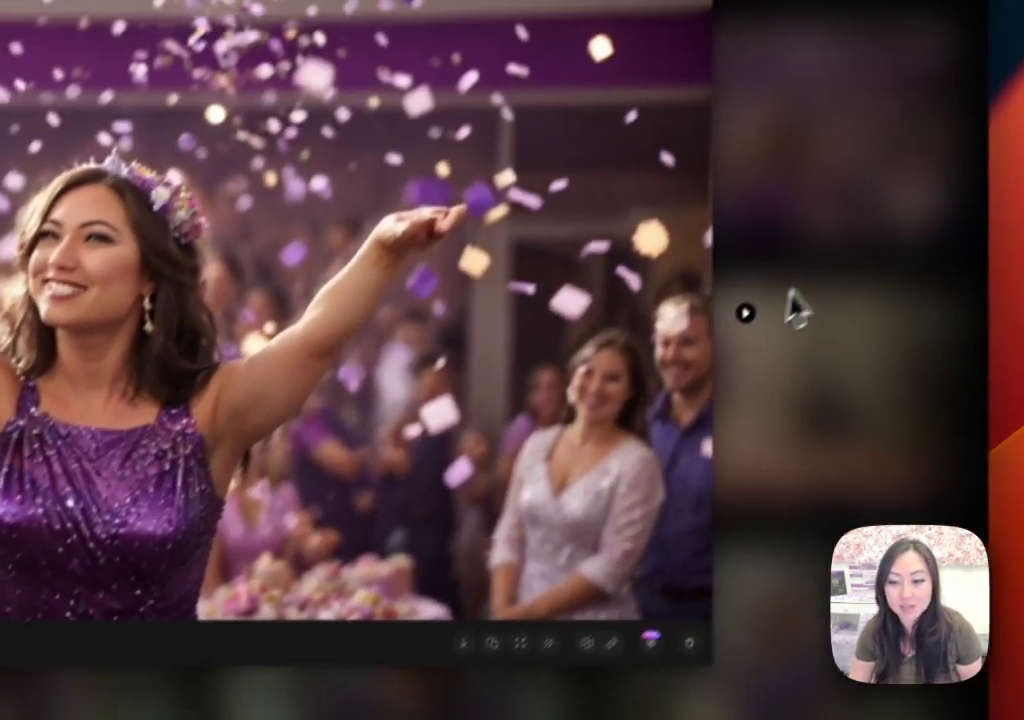
left_click(938, 128)
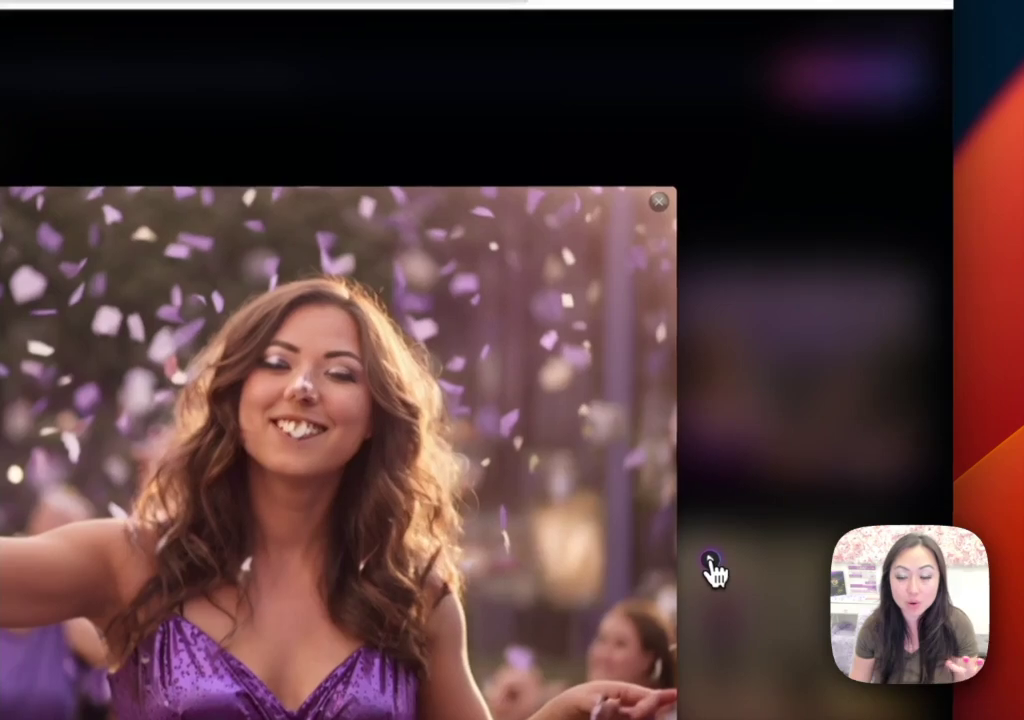
- Look through the enlarged birthday confetti images made with the second custom model, and close the viewer
left_click(709, 560)
left_click(709, 560)
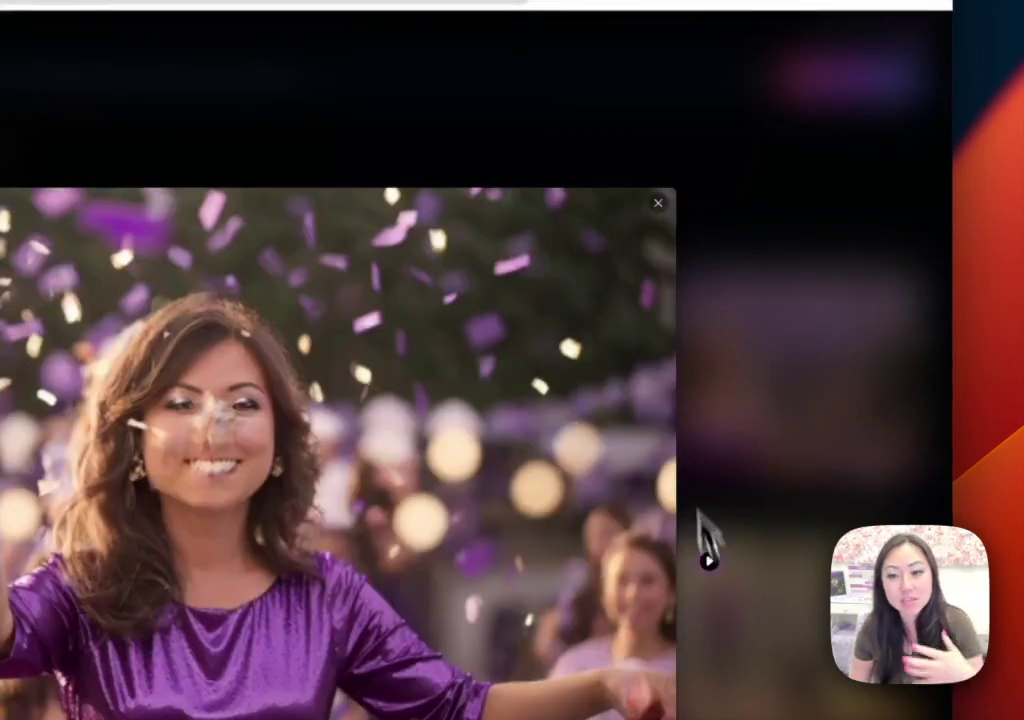
left_click(481, 153)
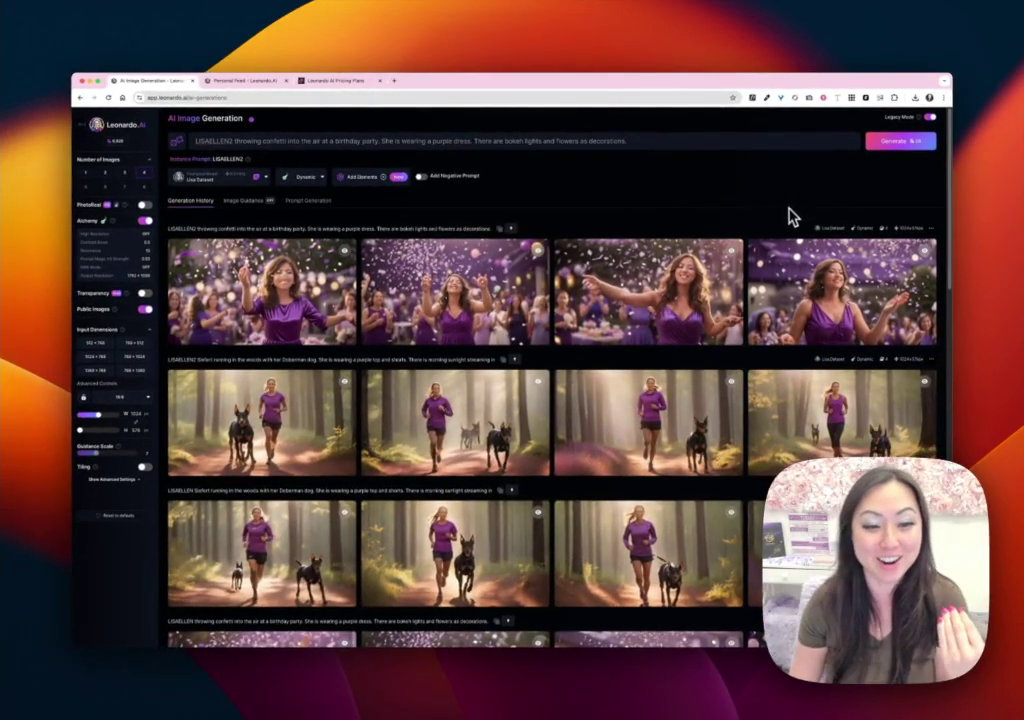
- Go back in the generation history to the Image Guidance results for "Woman throwing confetti" and view them enlarged
scroll(791, 212, "down", 5)
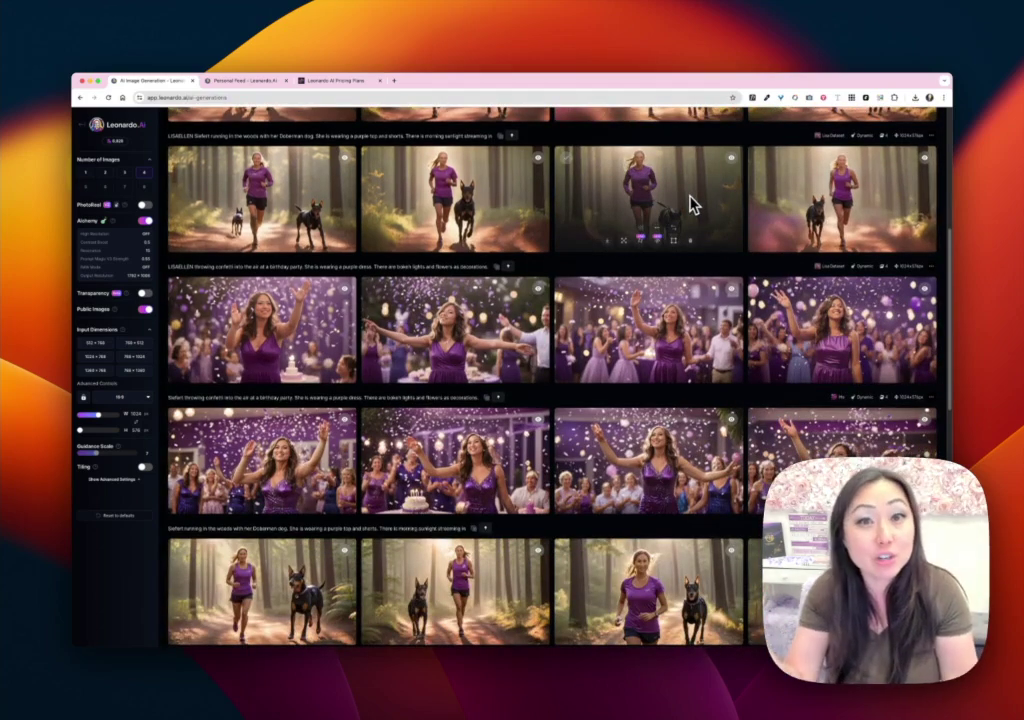
scroll(690, 204, "down", 10)
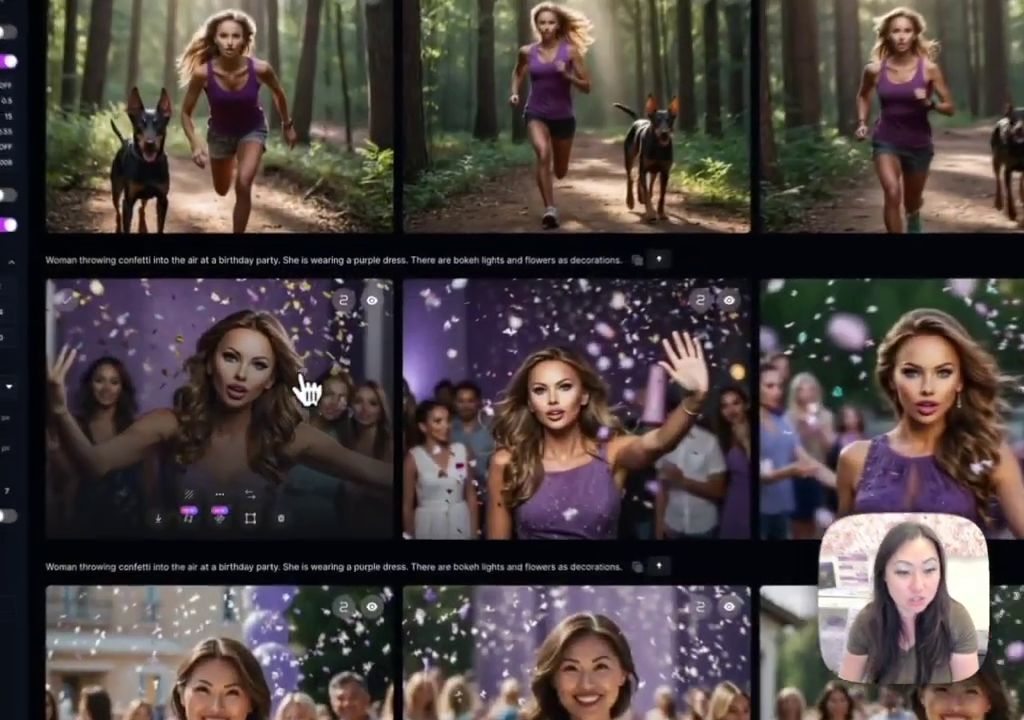
left_click(305, 390)
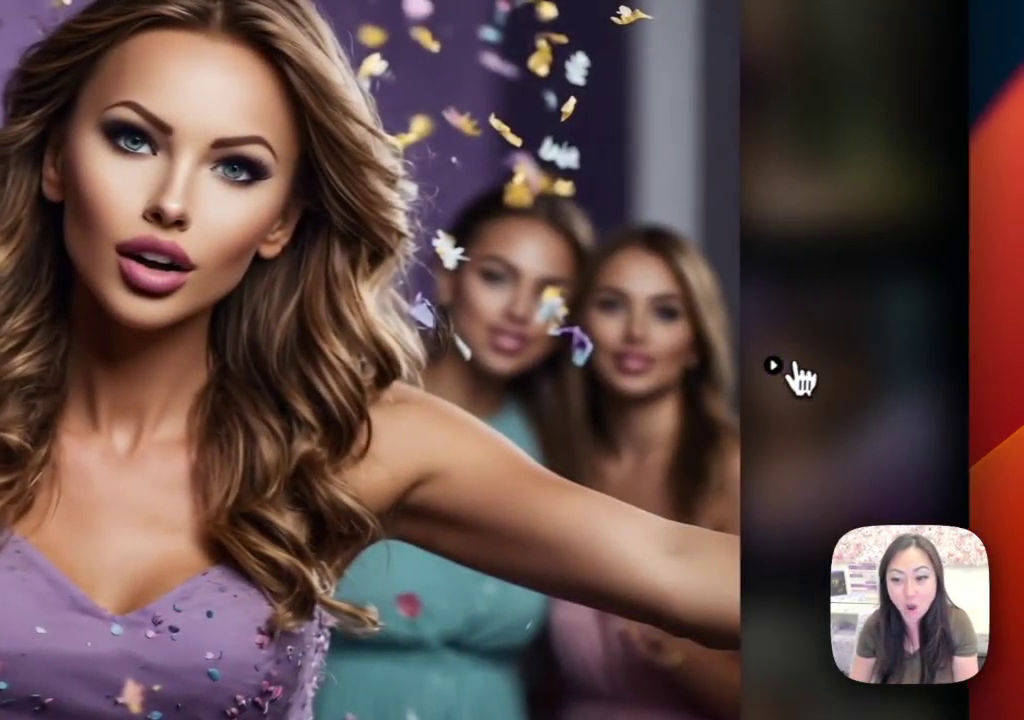